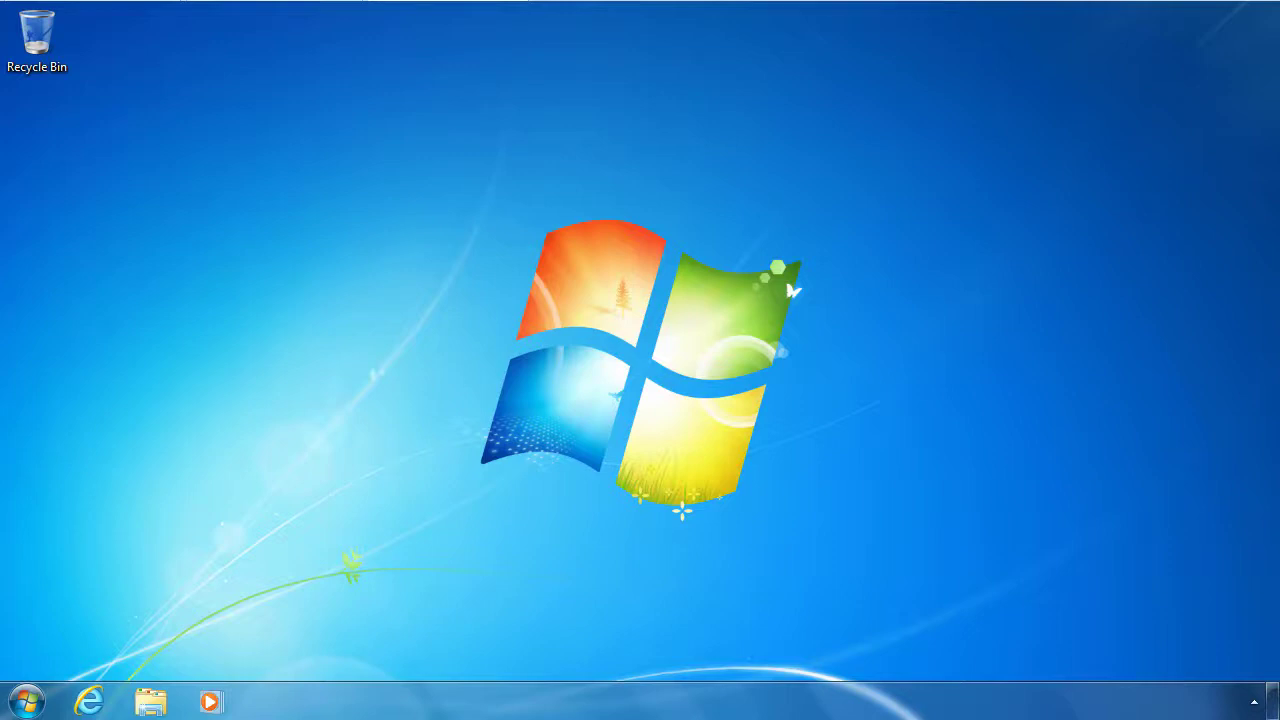
Step: Open the website stock.klick.dz in Internet Explorer
left_click(91, 700)
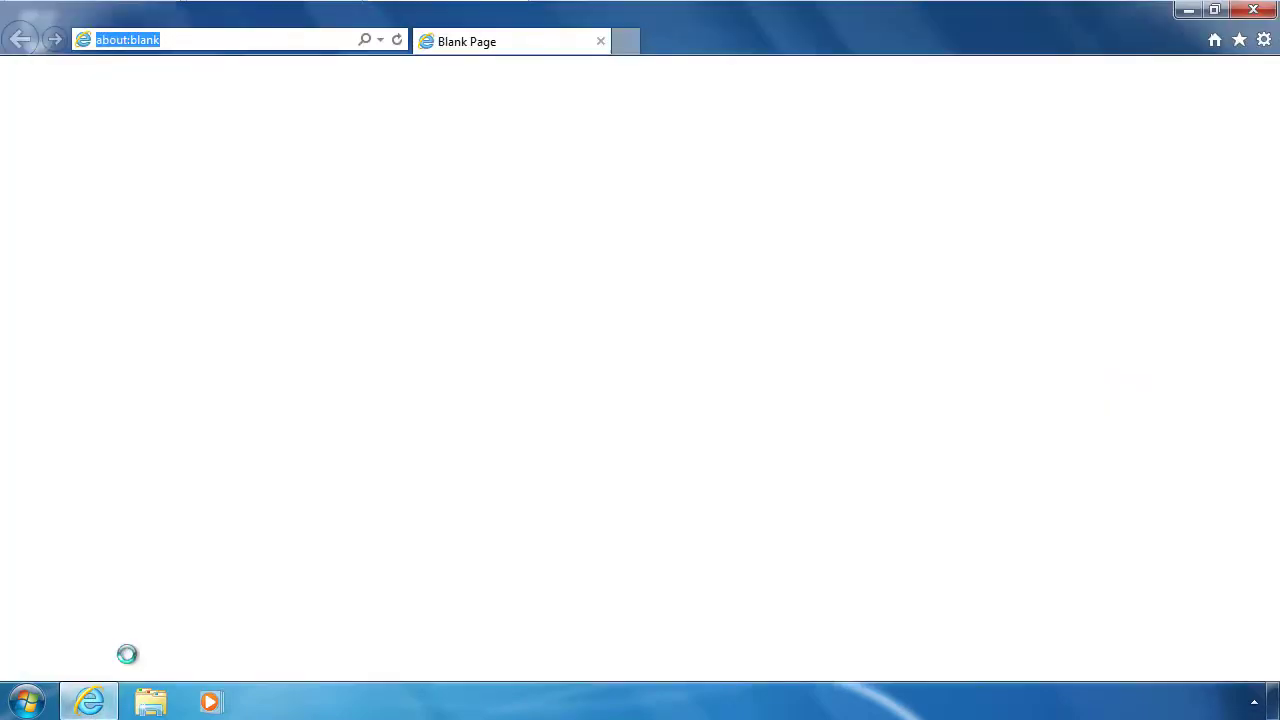
type("stock.klick")
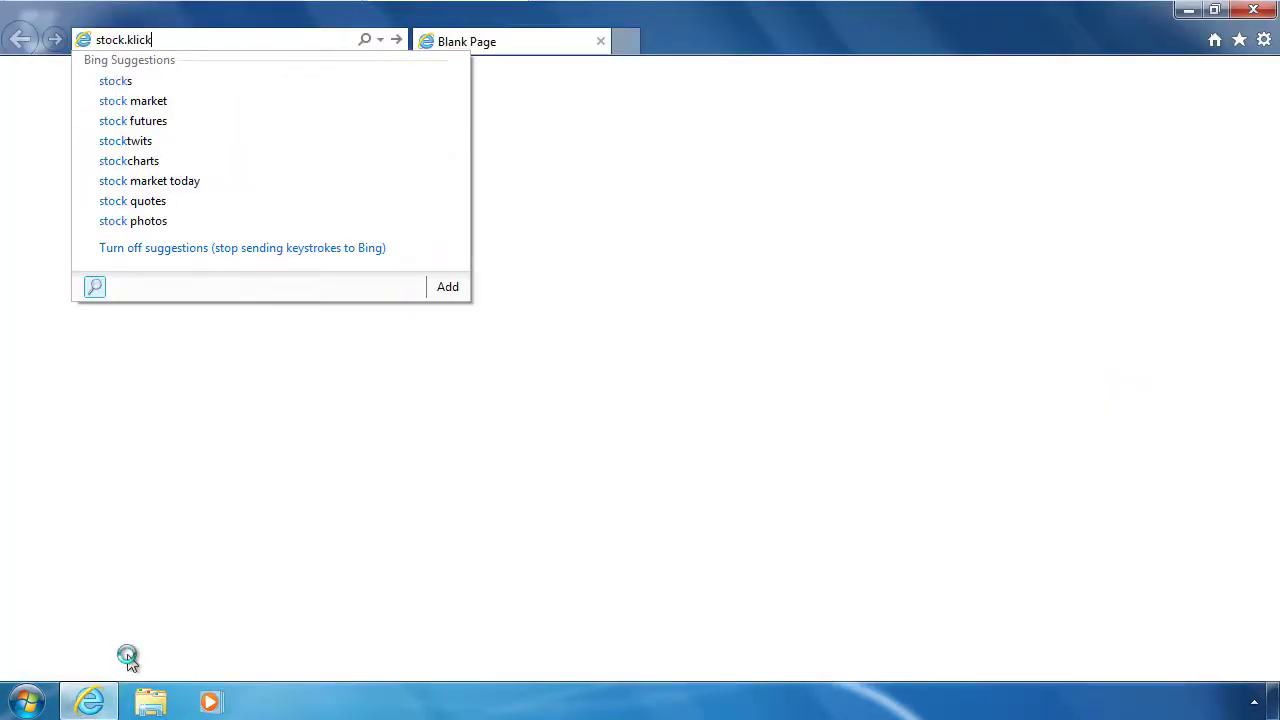
type(".dz")
key("Return")
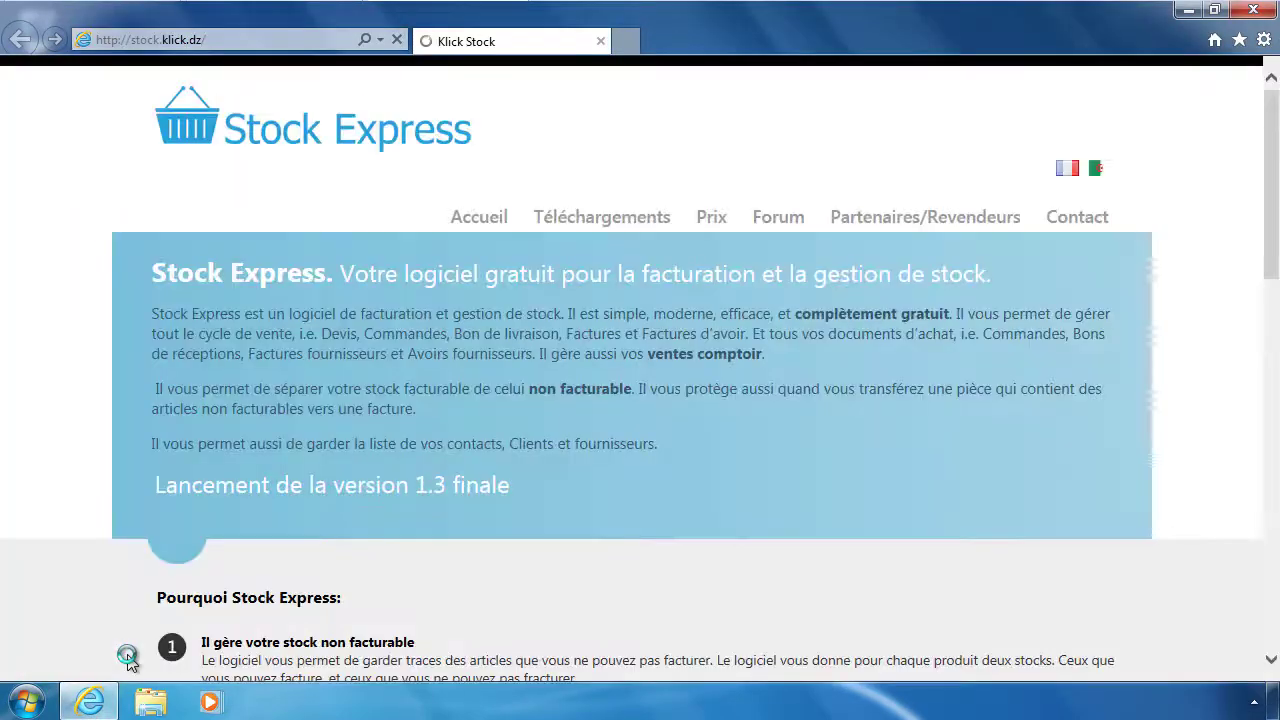
Step: Download the Stock Standard Serveur installer from the site's Téléchargements page and save it
left_click(590, 216)
scroll(800, 380, "down", 3)
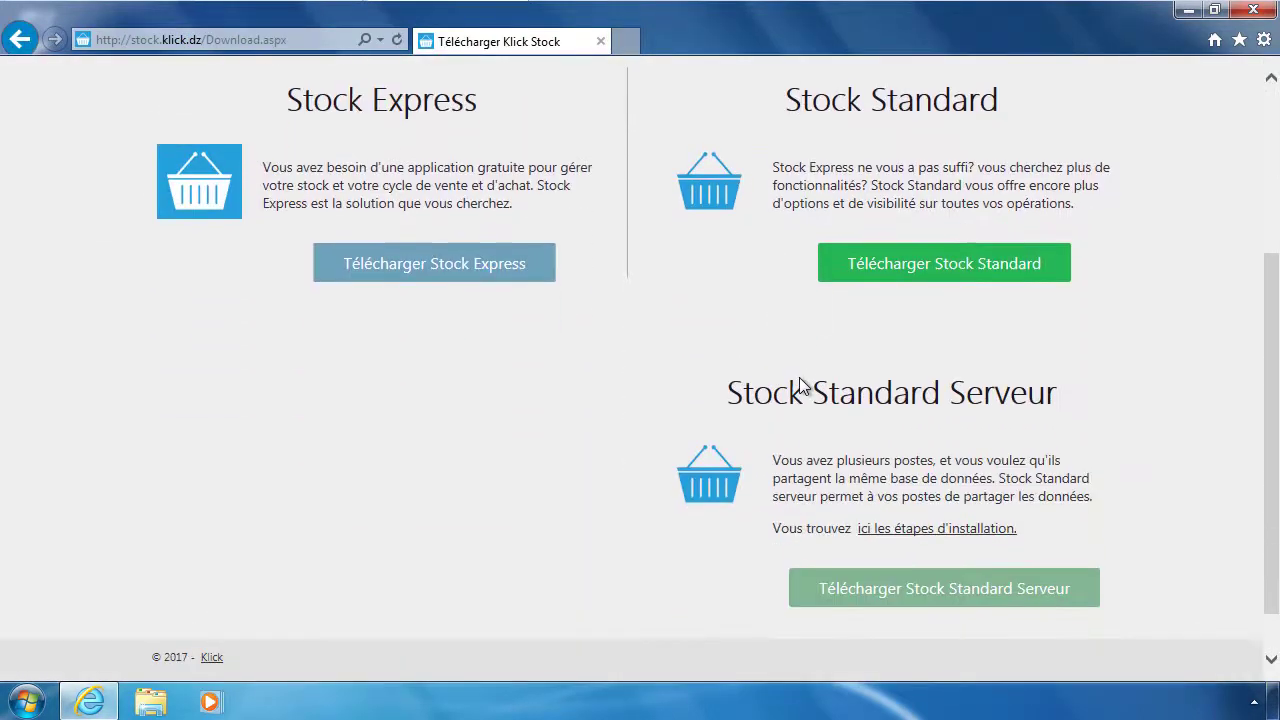
left_click(959, 573)
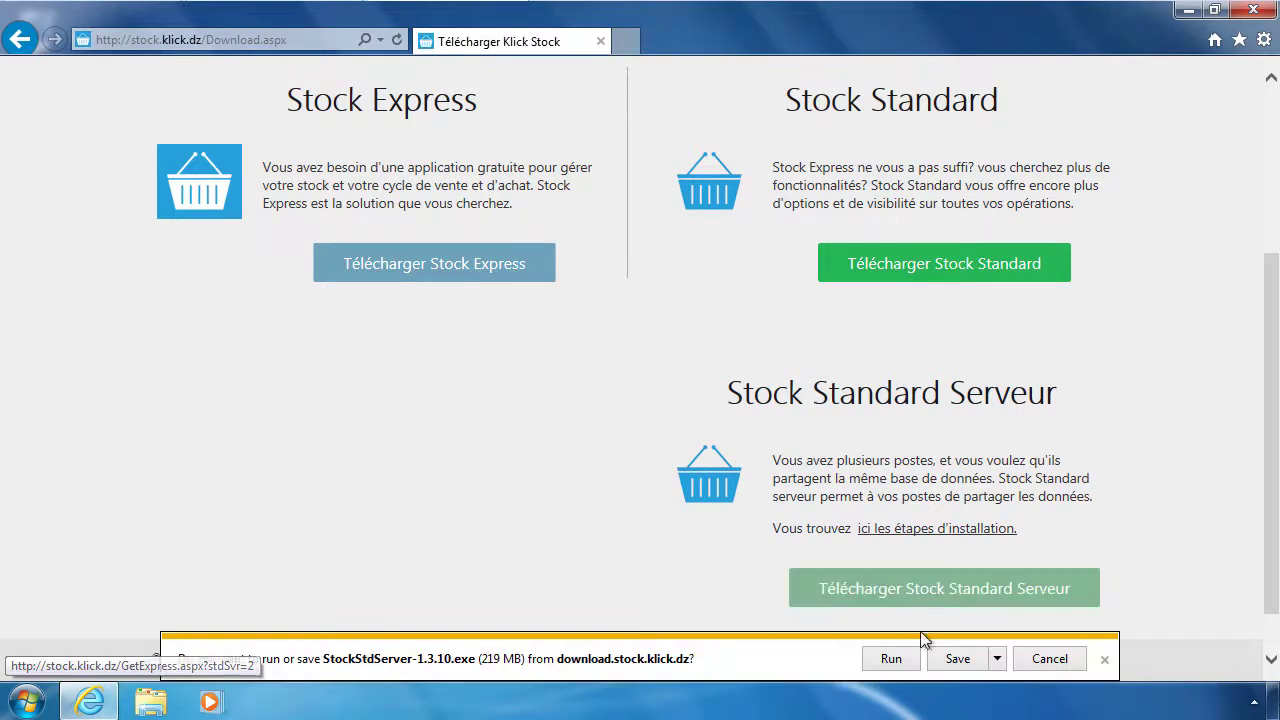
left_click(935, 662)
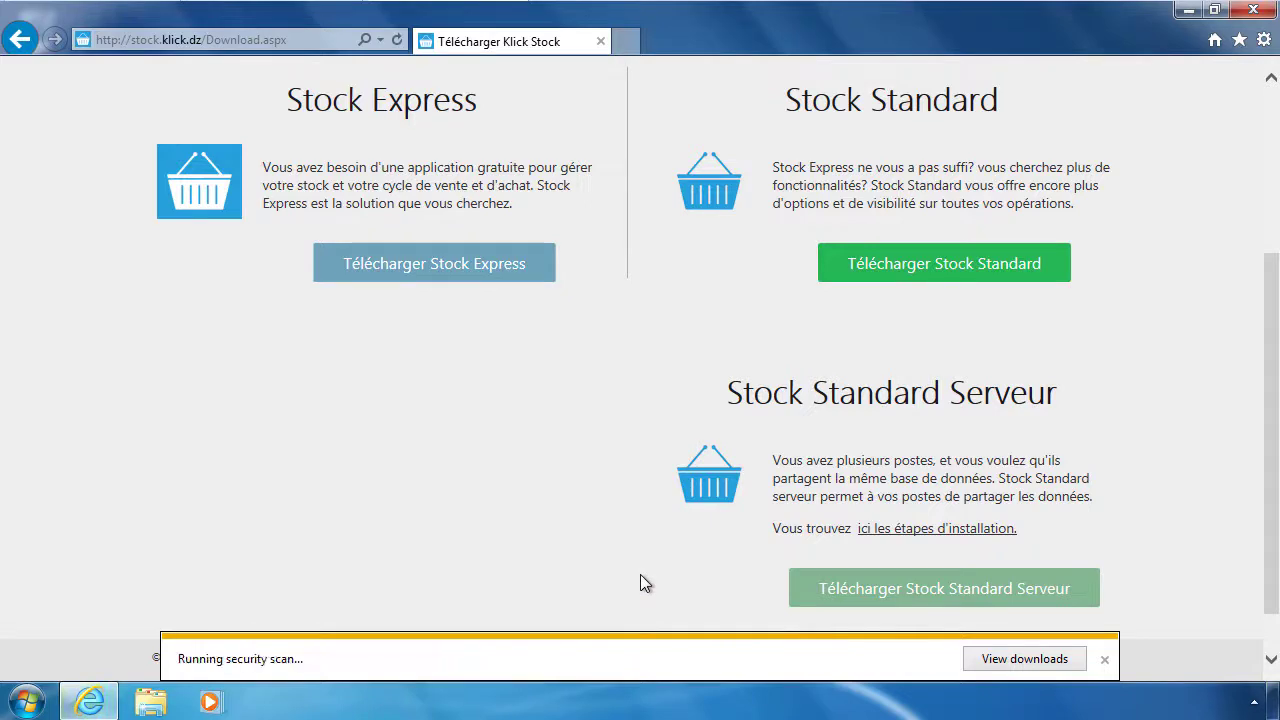
Step: Show the downloaded installer in its Downloads folder and run StockStdServer-1.3.10
left_click(999, 659)
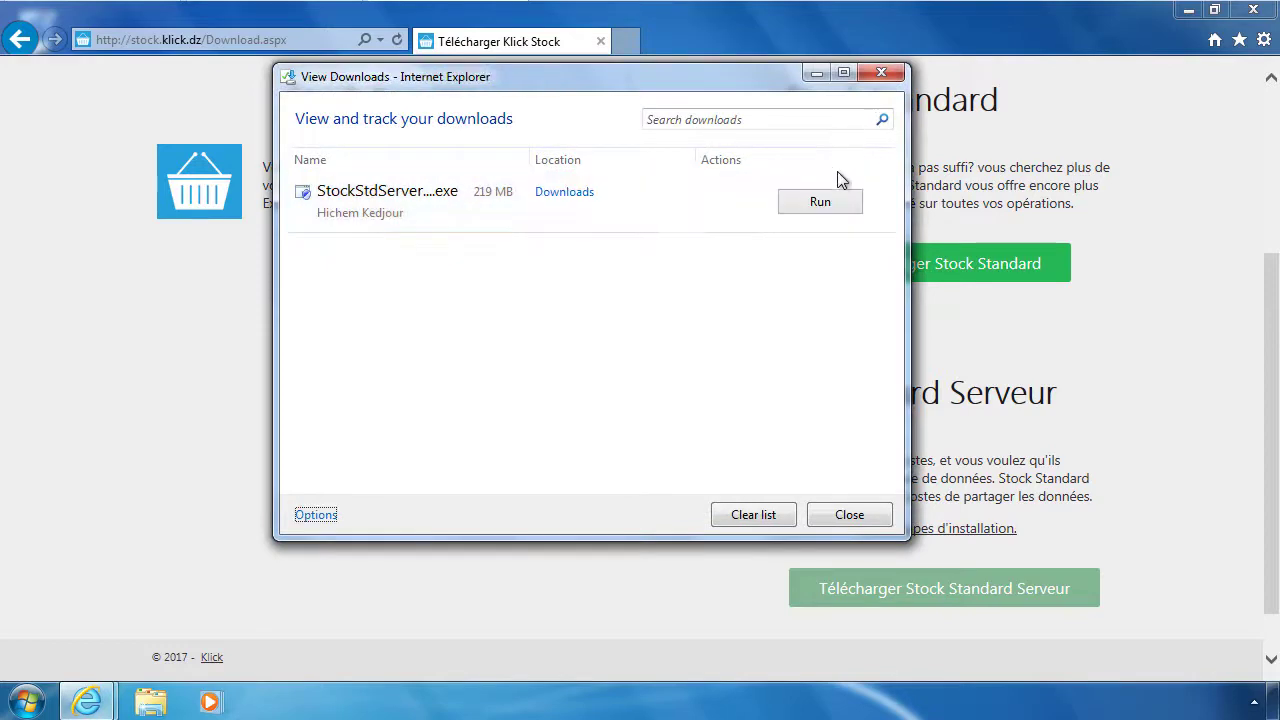
left_click(562, 192)
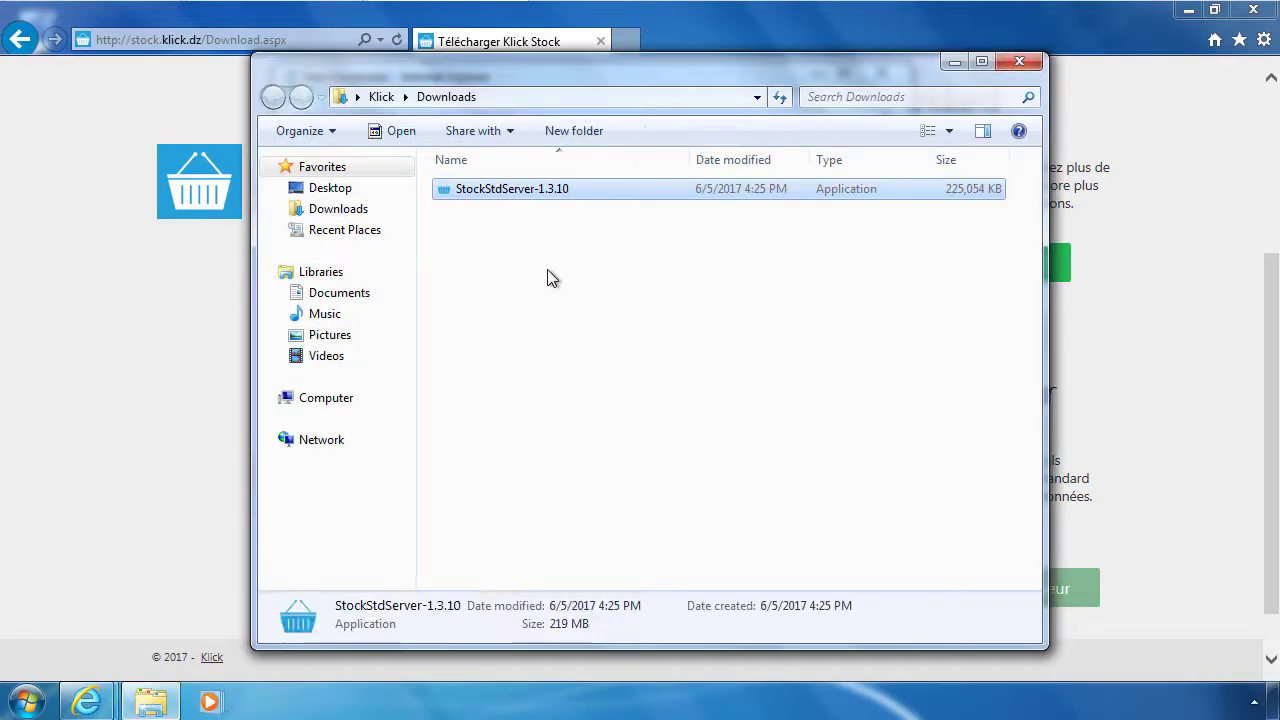
double_click(548, 190)
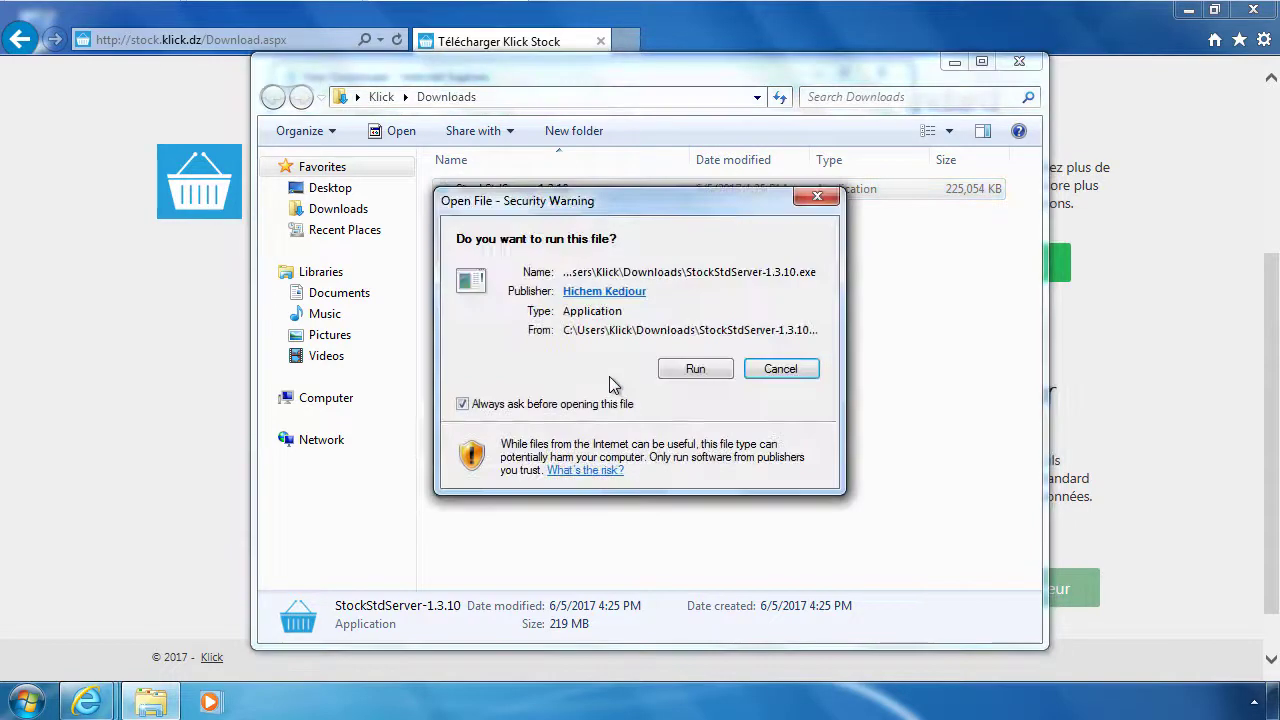
left_click(681, 374)
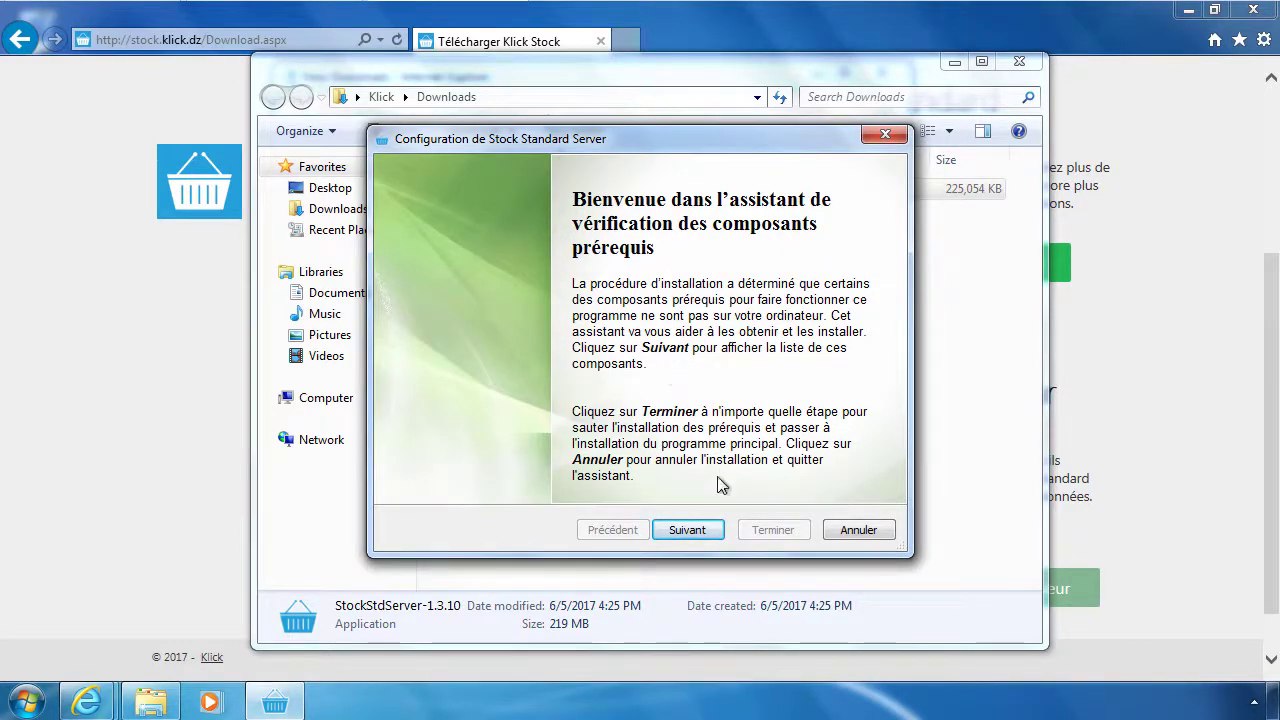
Step: Include .NET Framework 3.5 SP1 and .NET Framework 4.0 in the prerequisites, start their installation and answer the permission prompts
left_click(688, 530)
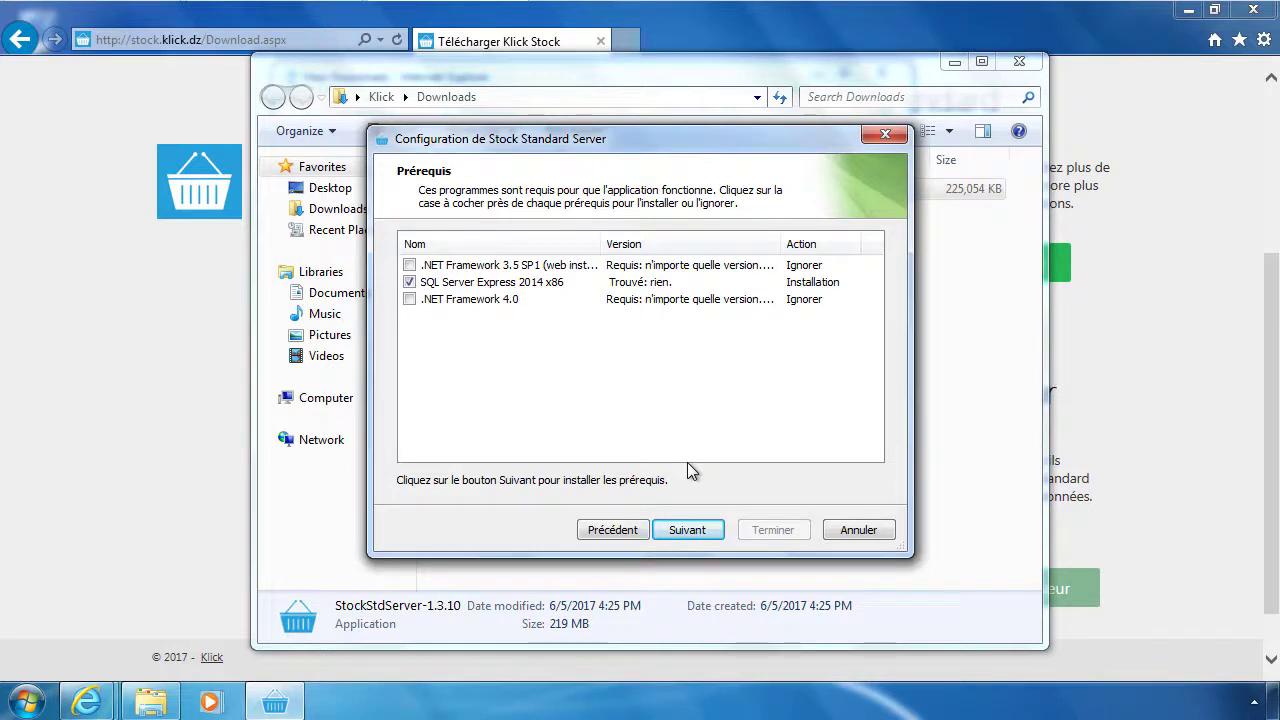
left_click(409, 265)
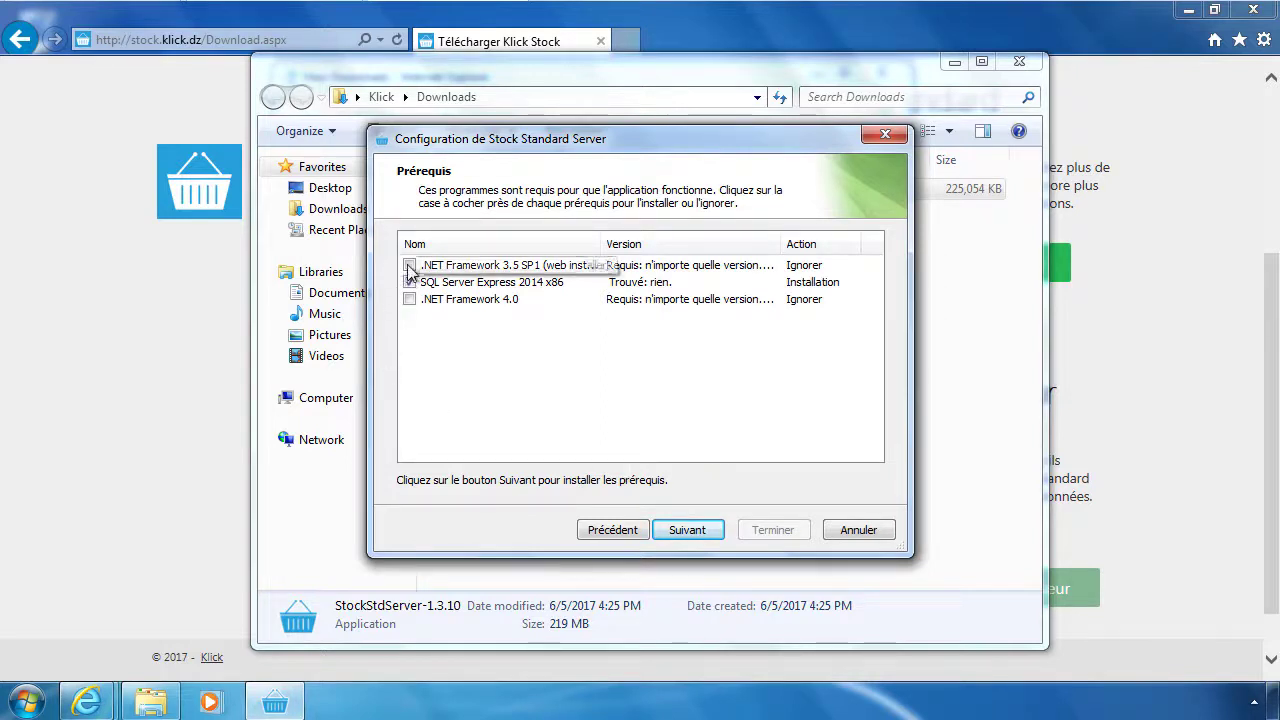
left_click(405, 306)
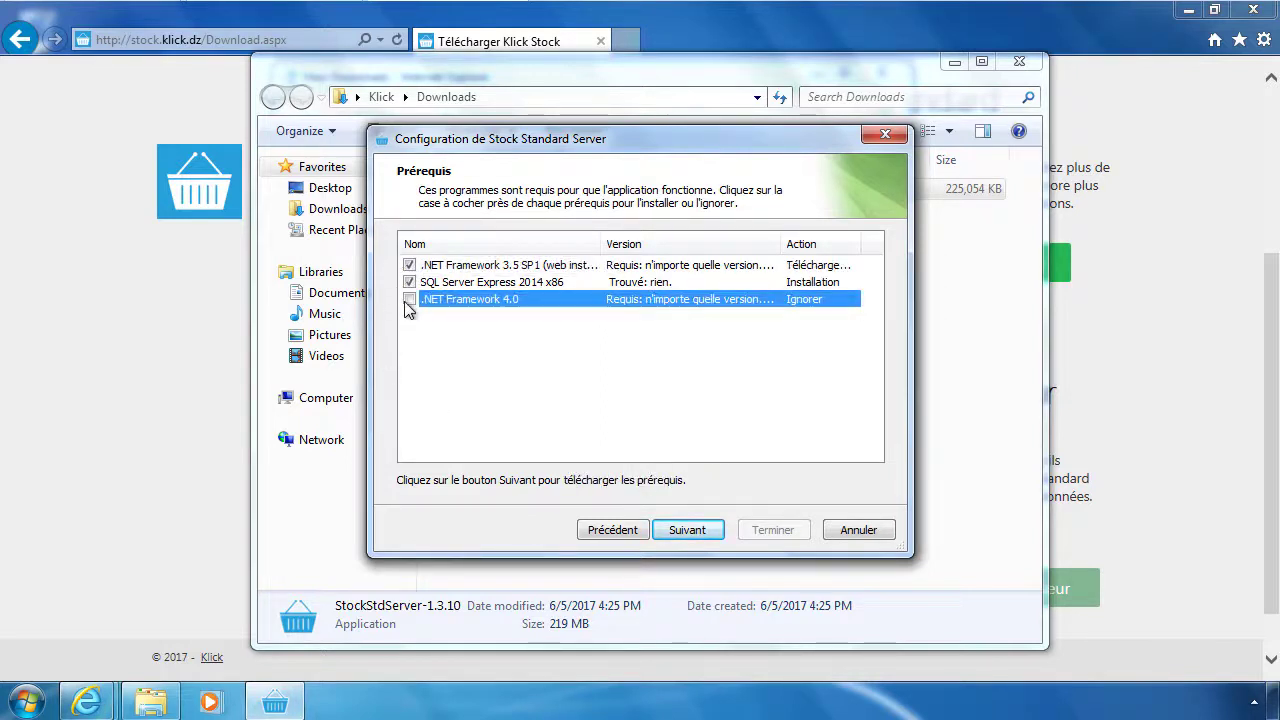
left_click(409, 299)
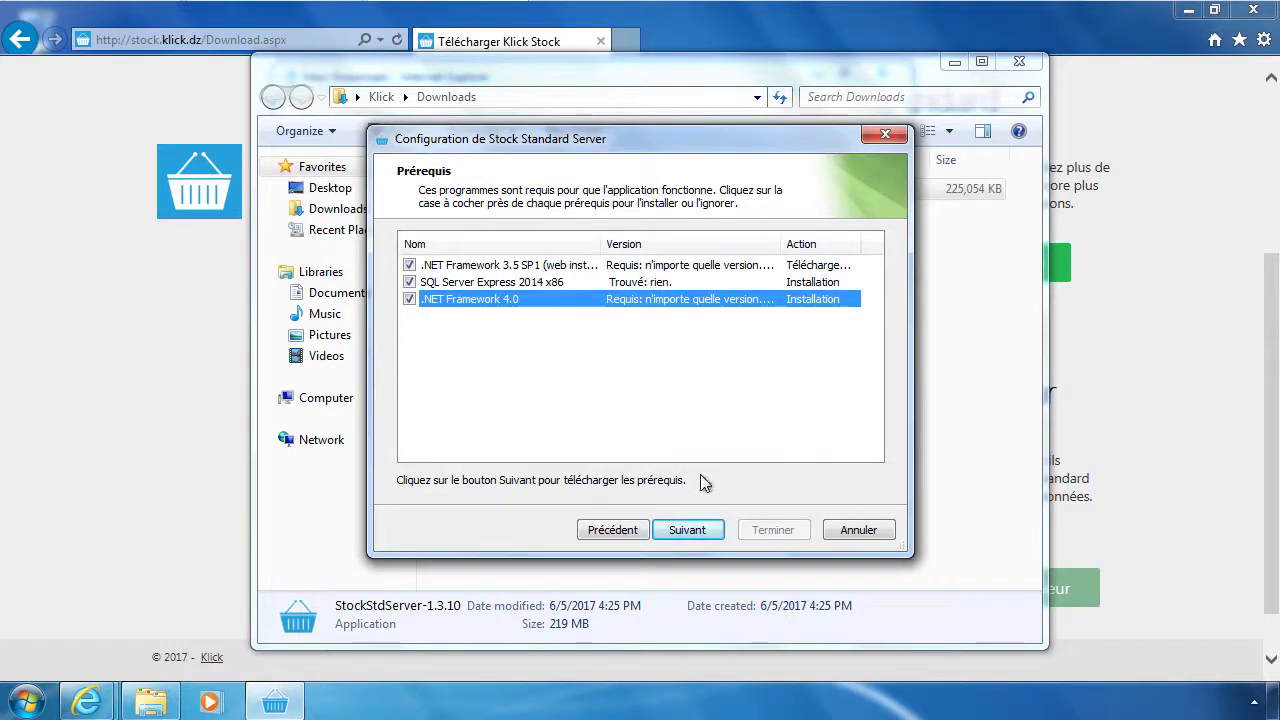
left_click(691, 532)
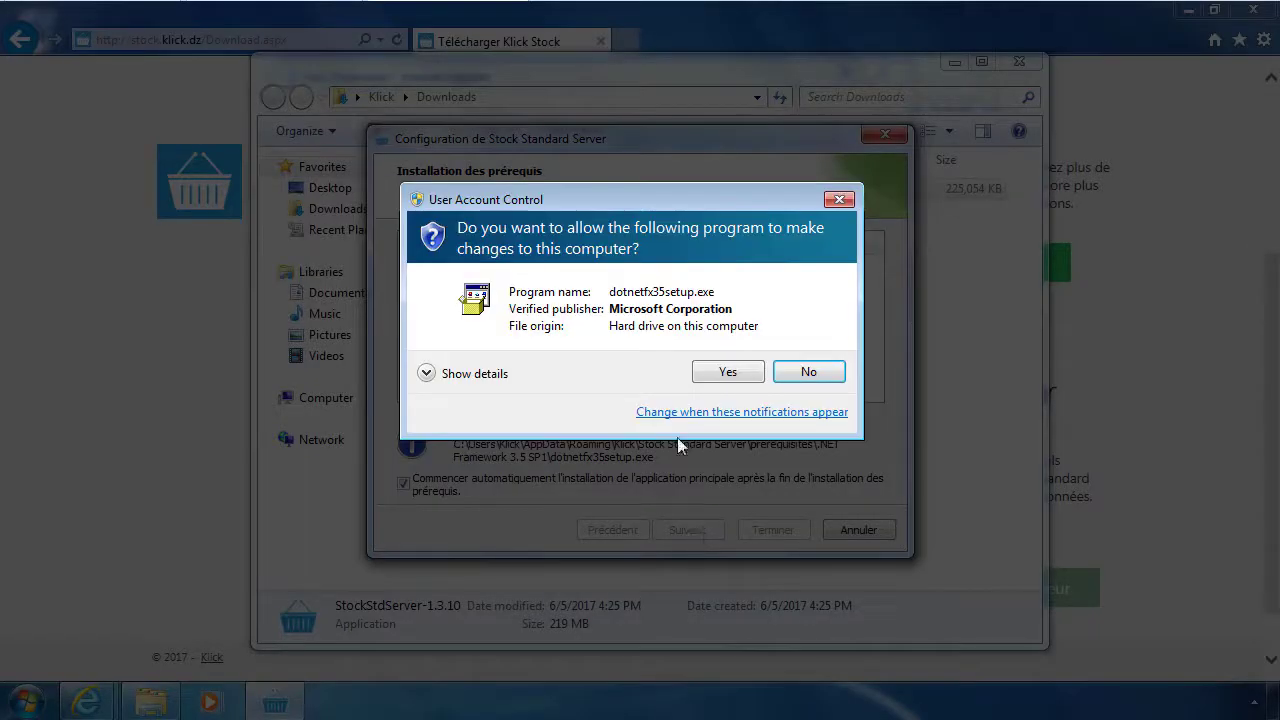
left_click(701, 371)
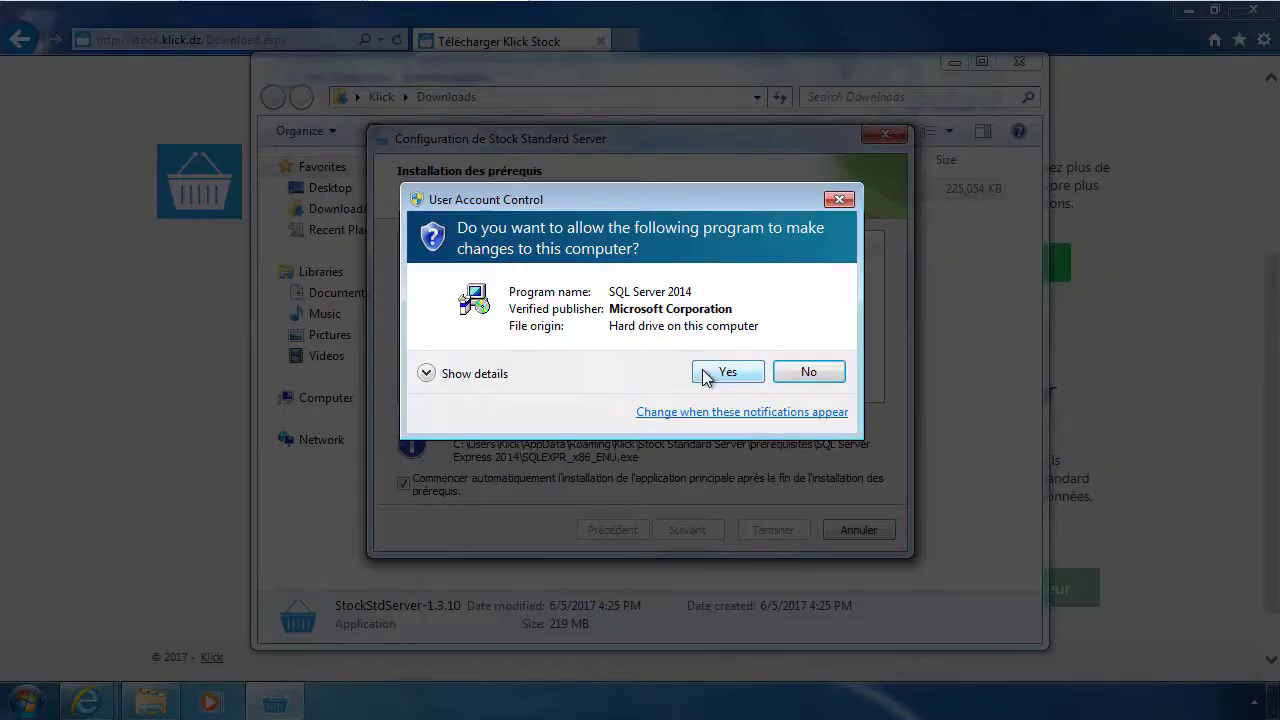
left_click(812, 372)
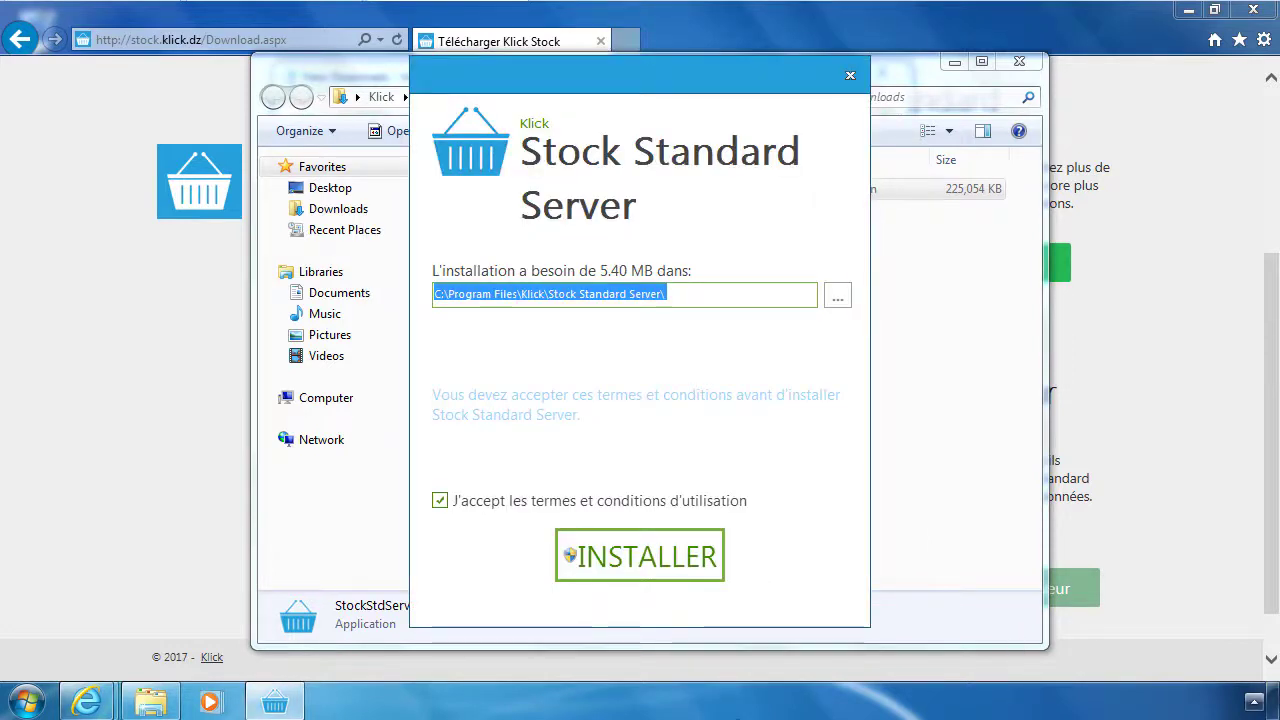
Step: Install Stock Standard Server in the default folder, allow it to make changes and finish the setup
left_click(645, 556)
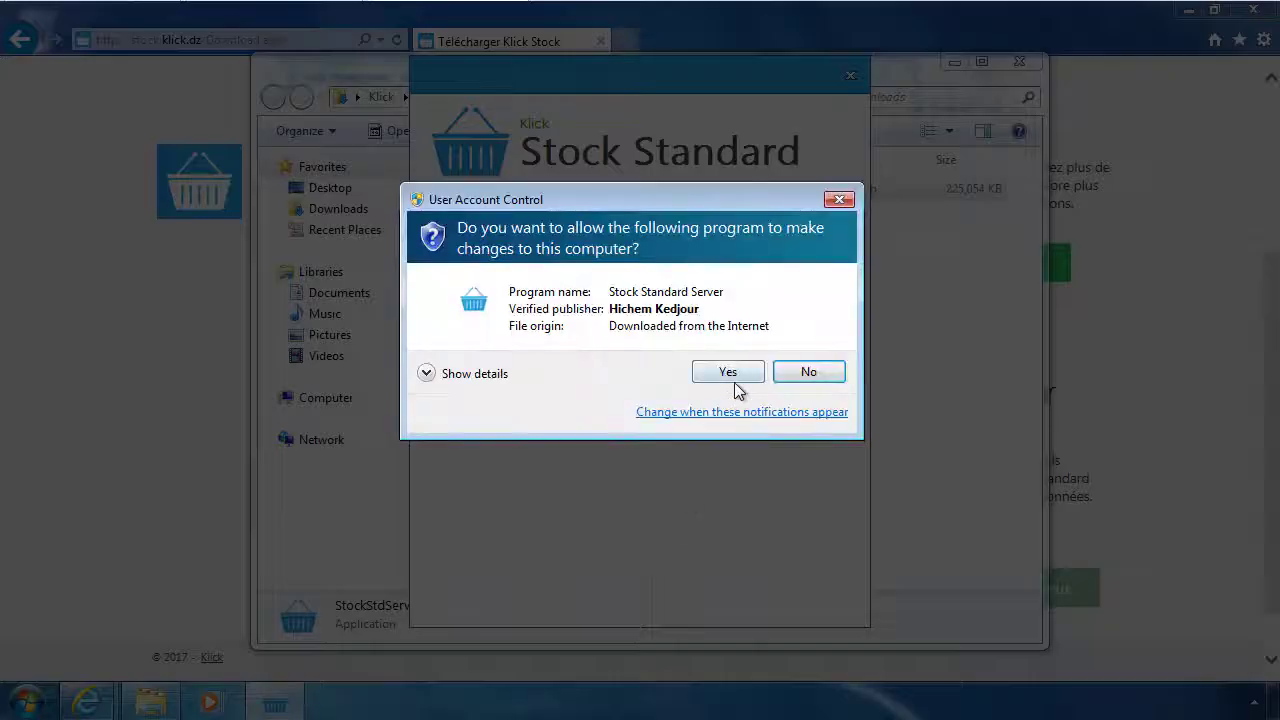
left_click(734, 381)
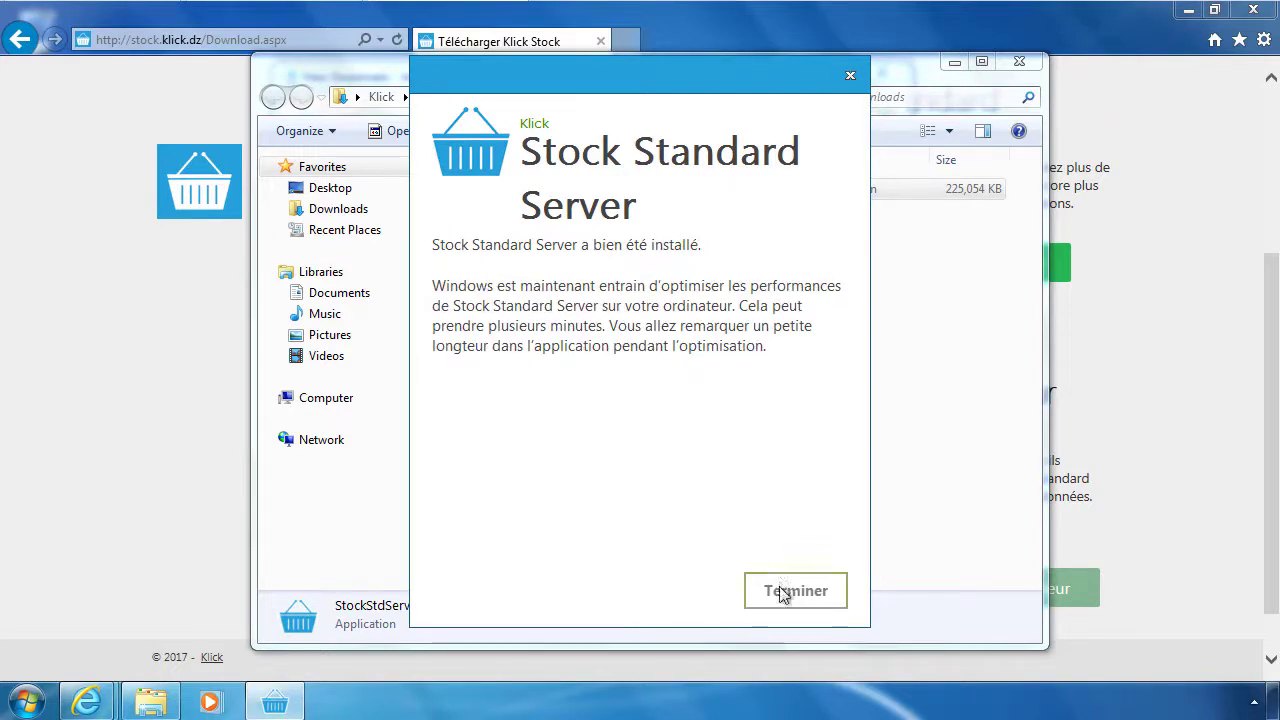
left_click(783, 591)
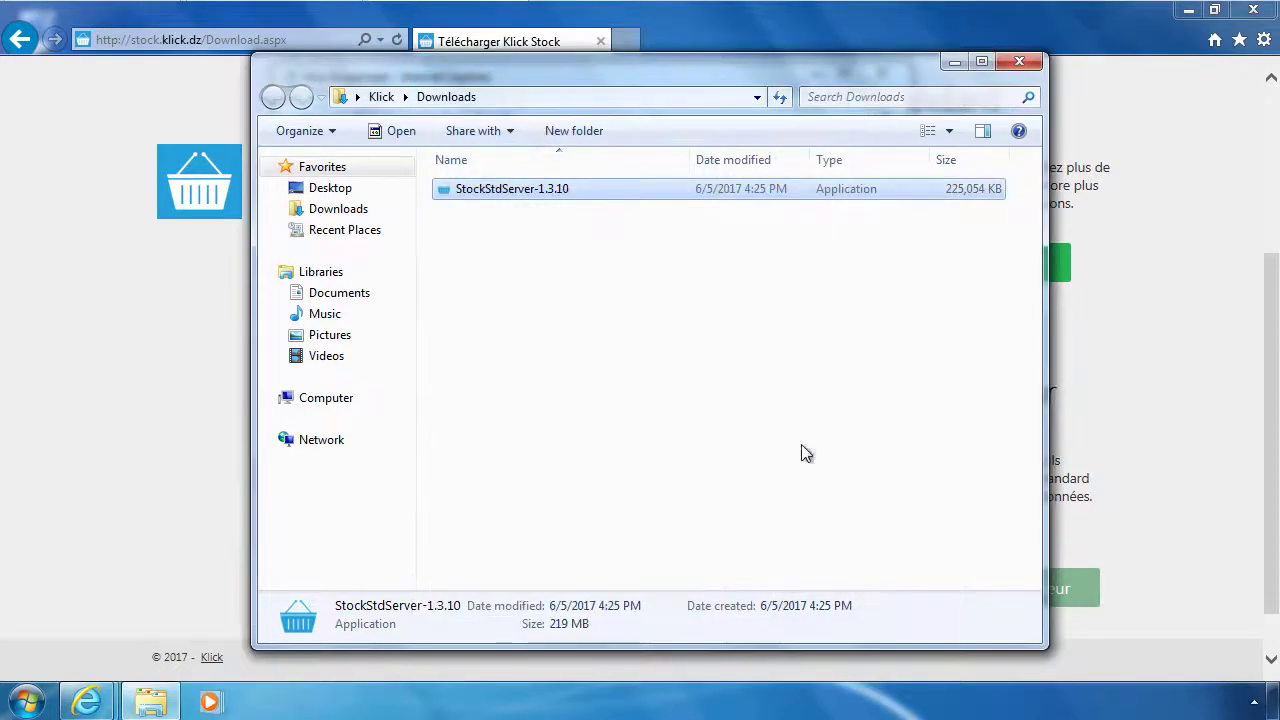
Step: Close the Downloads folder, download list and browser, and launch Stock Server Config with permission to make changes
left_click(1020, 60)
left_click(881, 72)
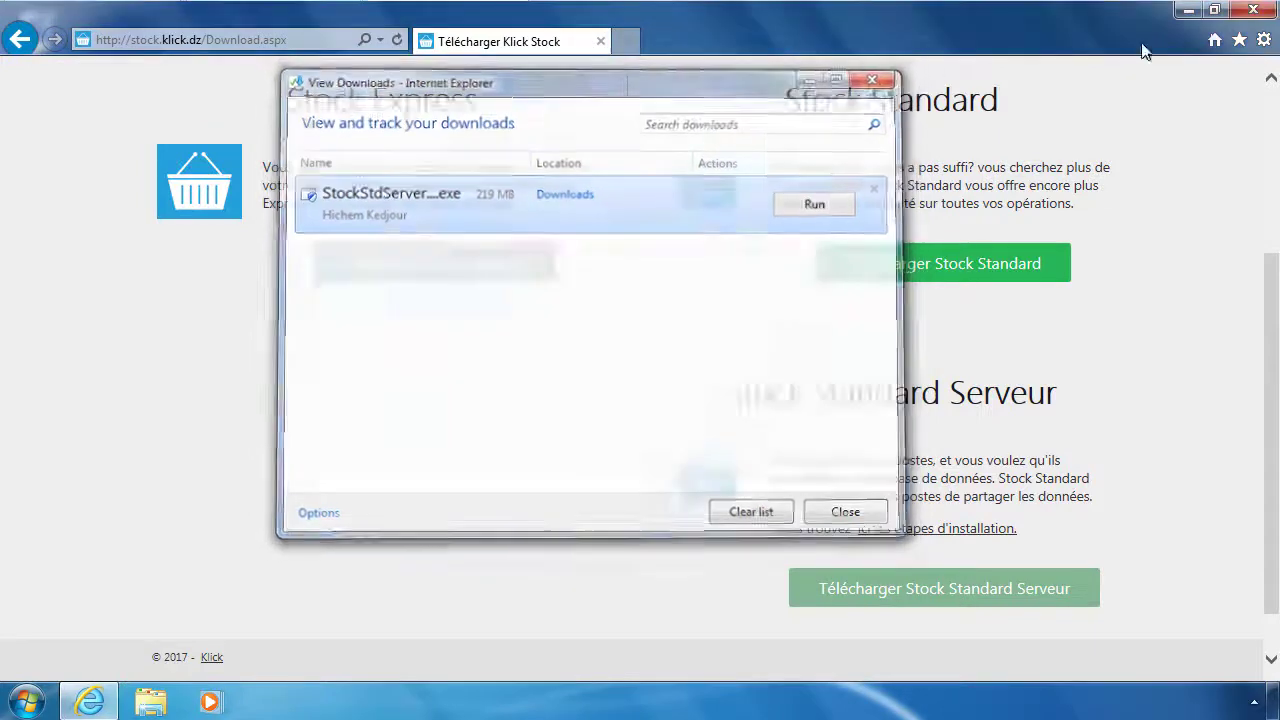
left_click(1248, 12)
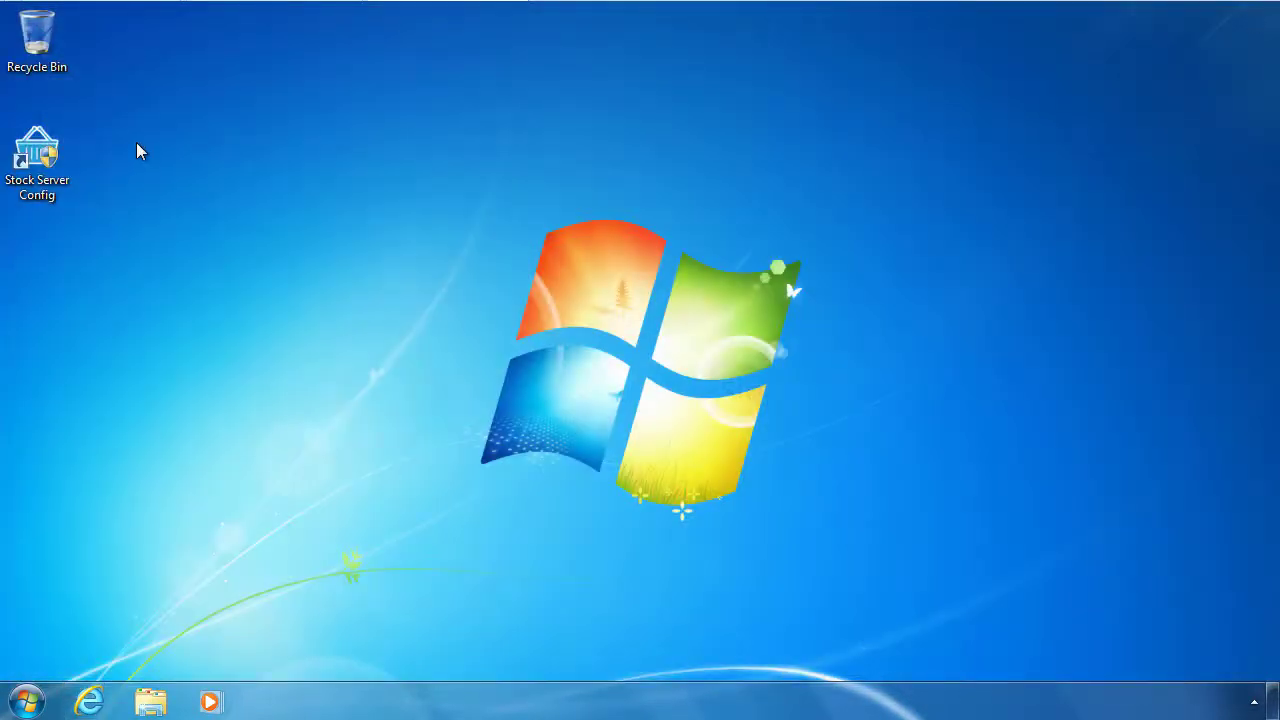
double_click(64, 152)
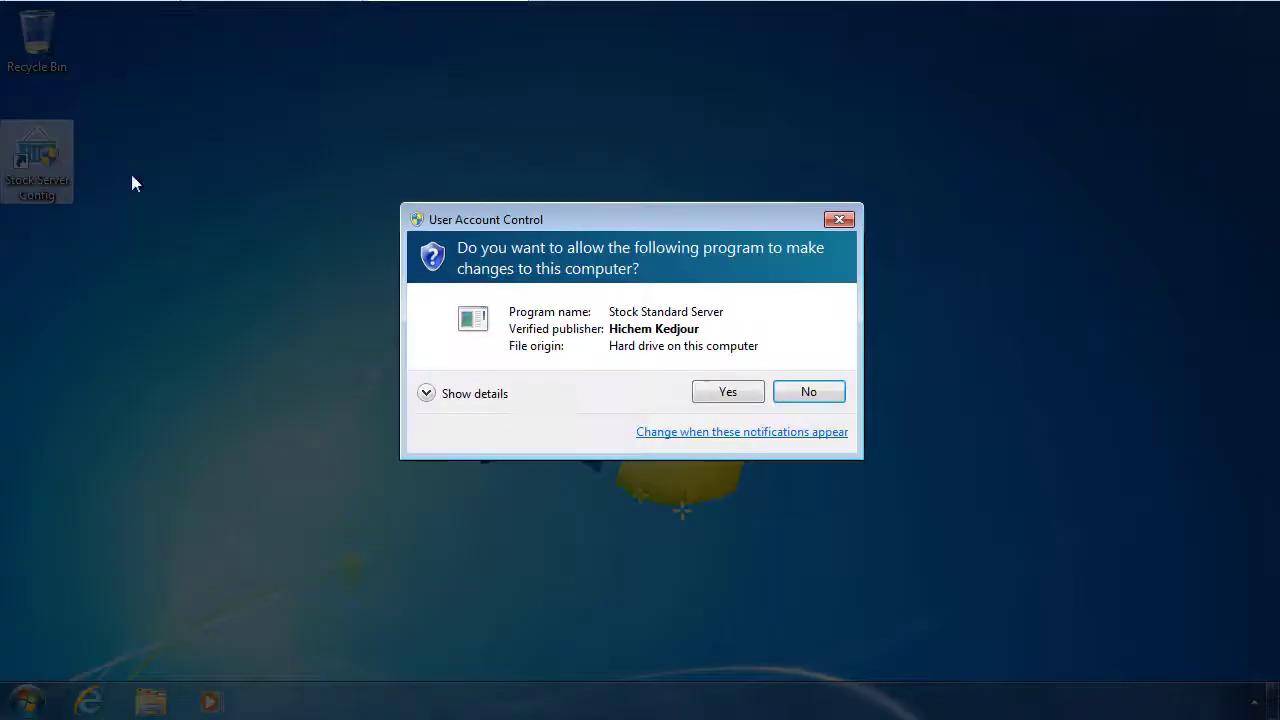
left_click(708, 388)
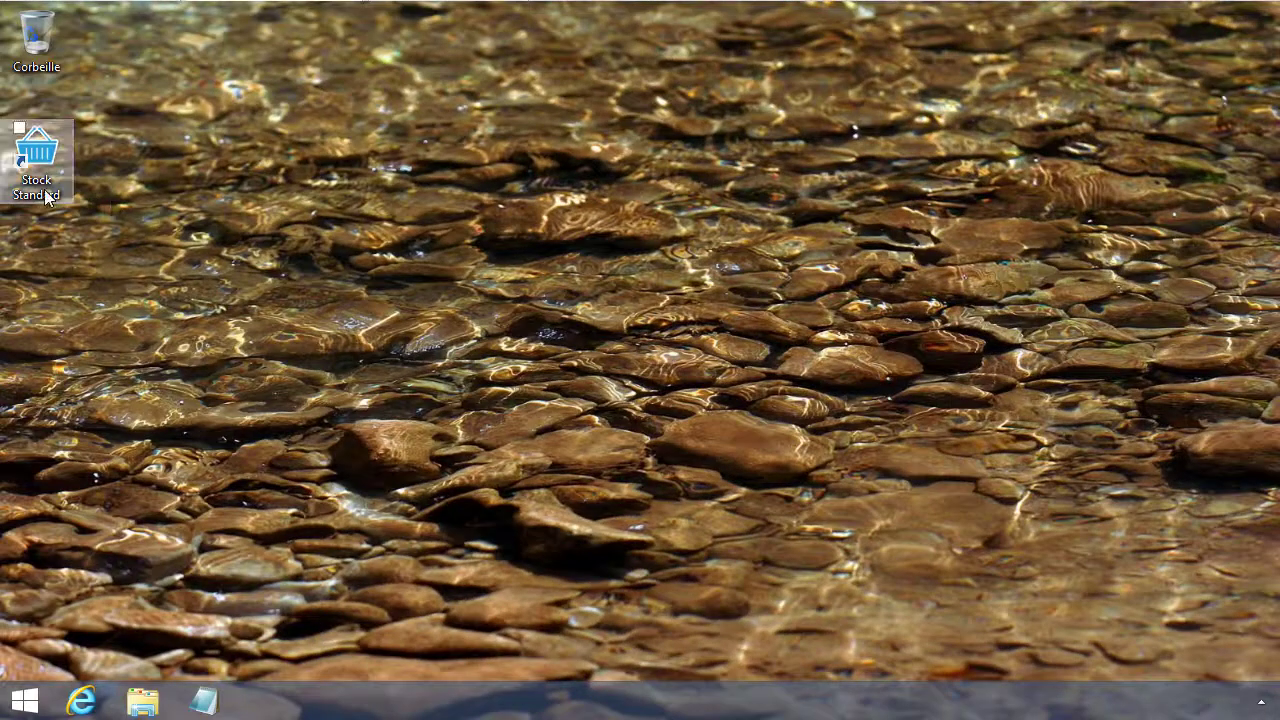
Step: On the client computer, start Stock Standard maximized and open the server connection from its Ouvrir Dossier page
double_click(46, 200)
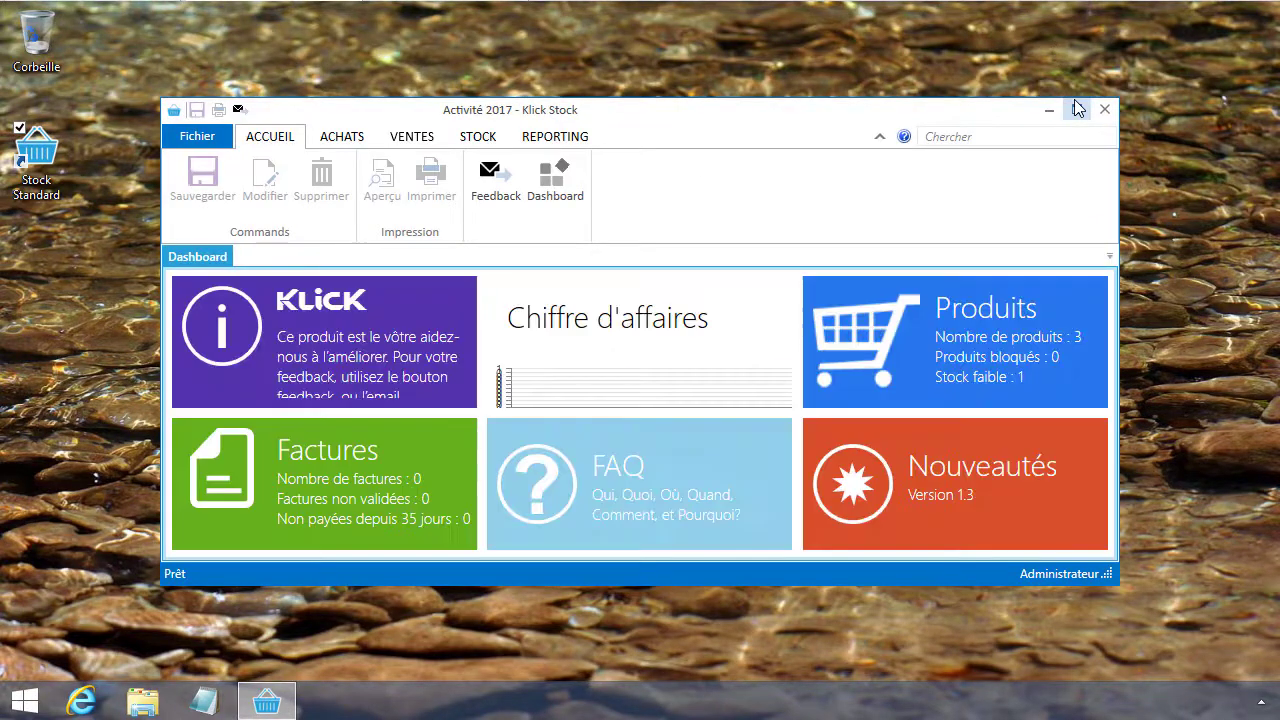
left_click(1076, 108)
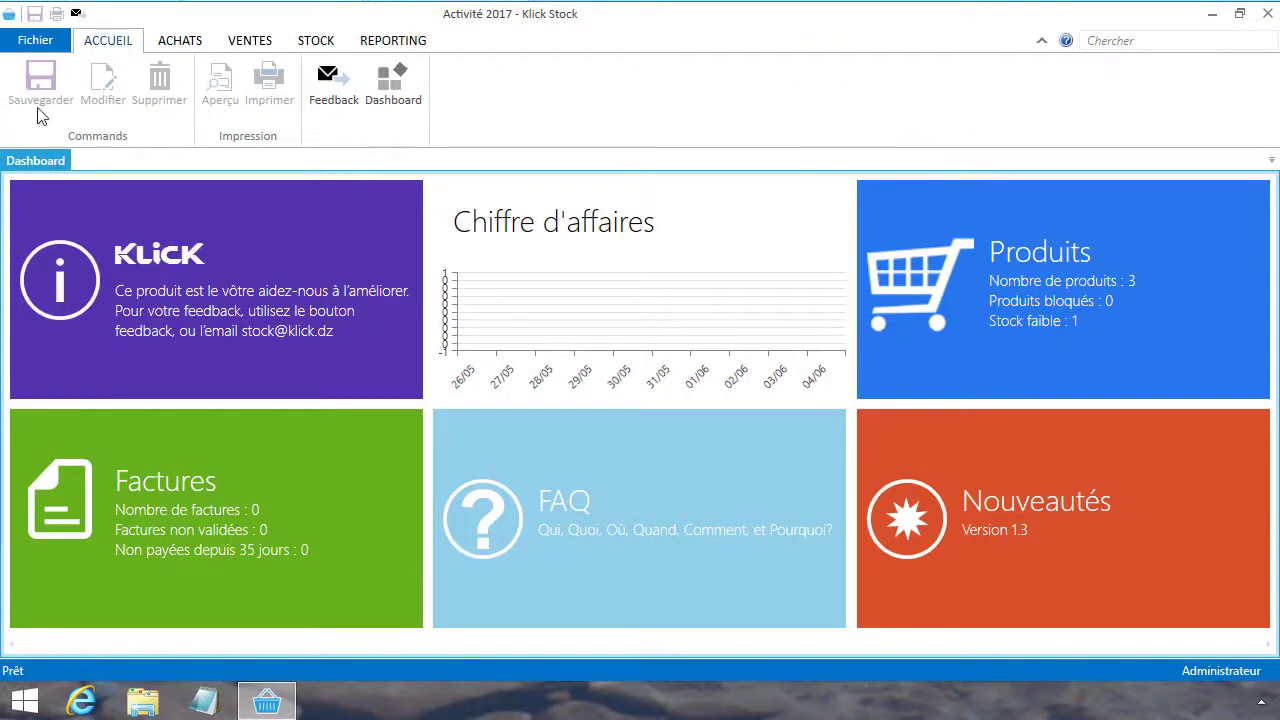
left_click(32, 42)
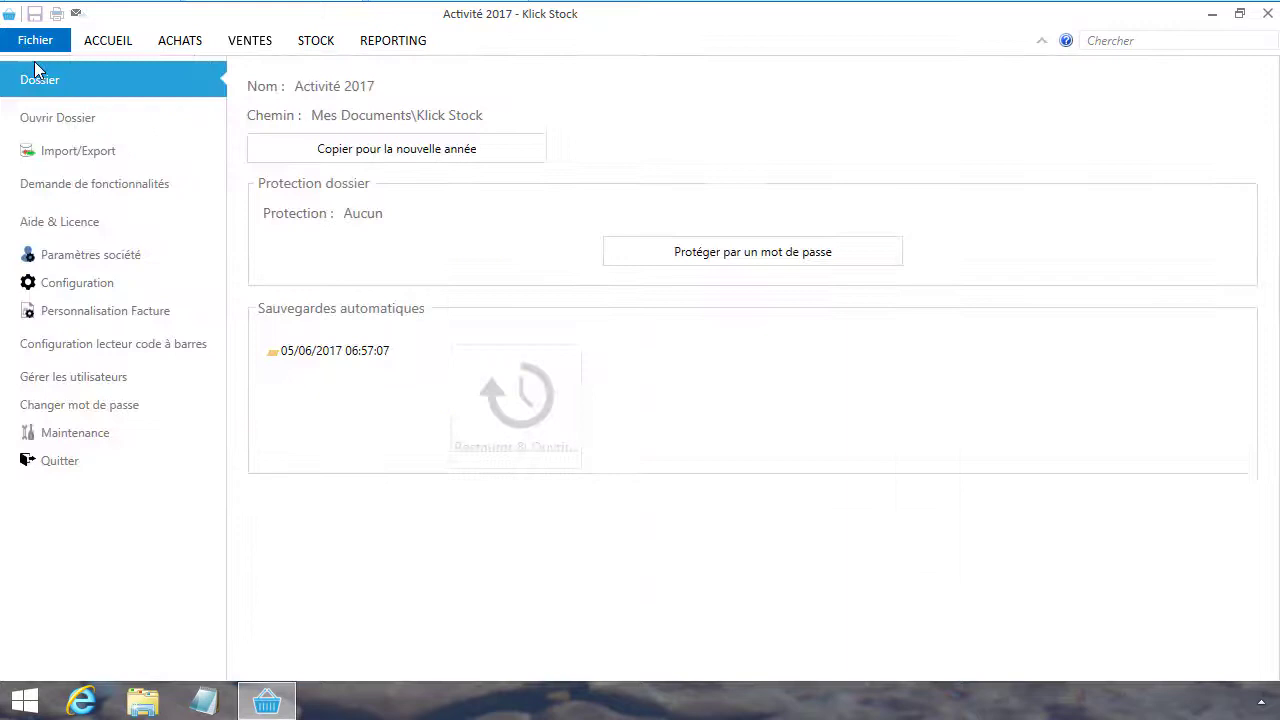
left_click(91, 117)
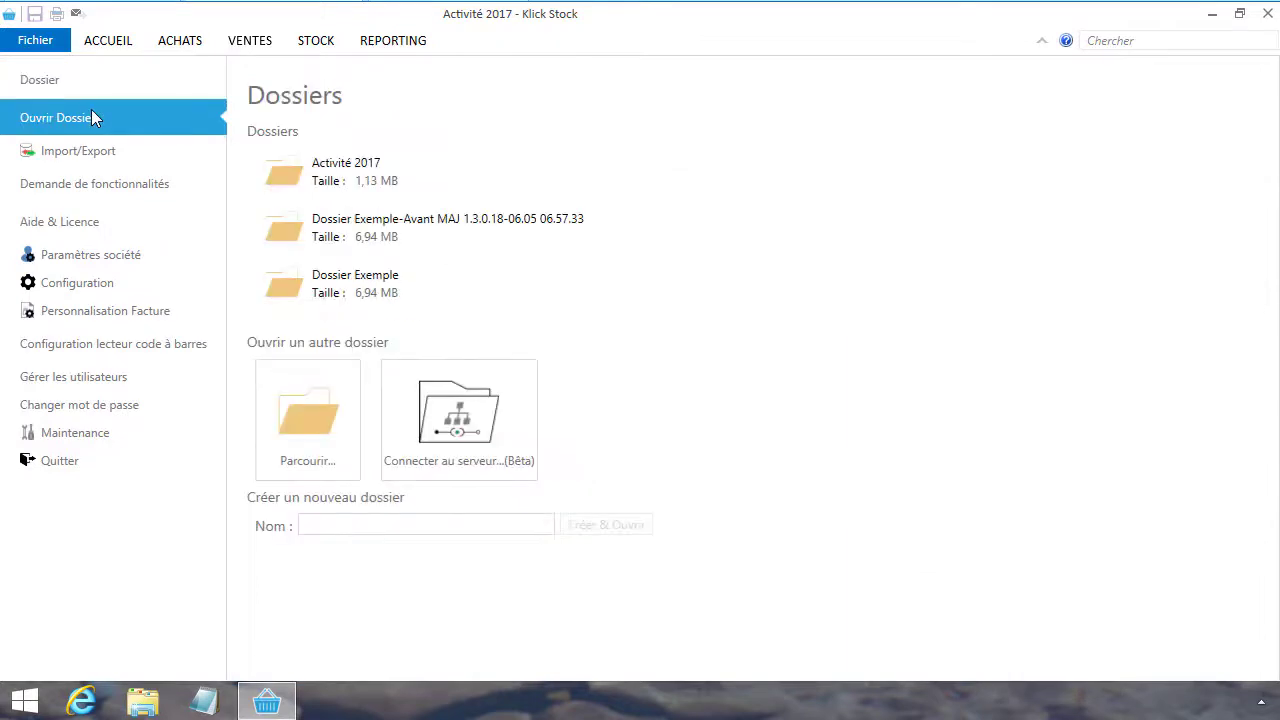
left_click(439, 404)
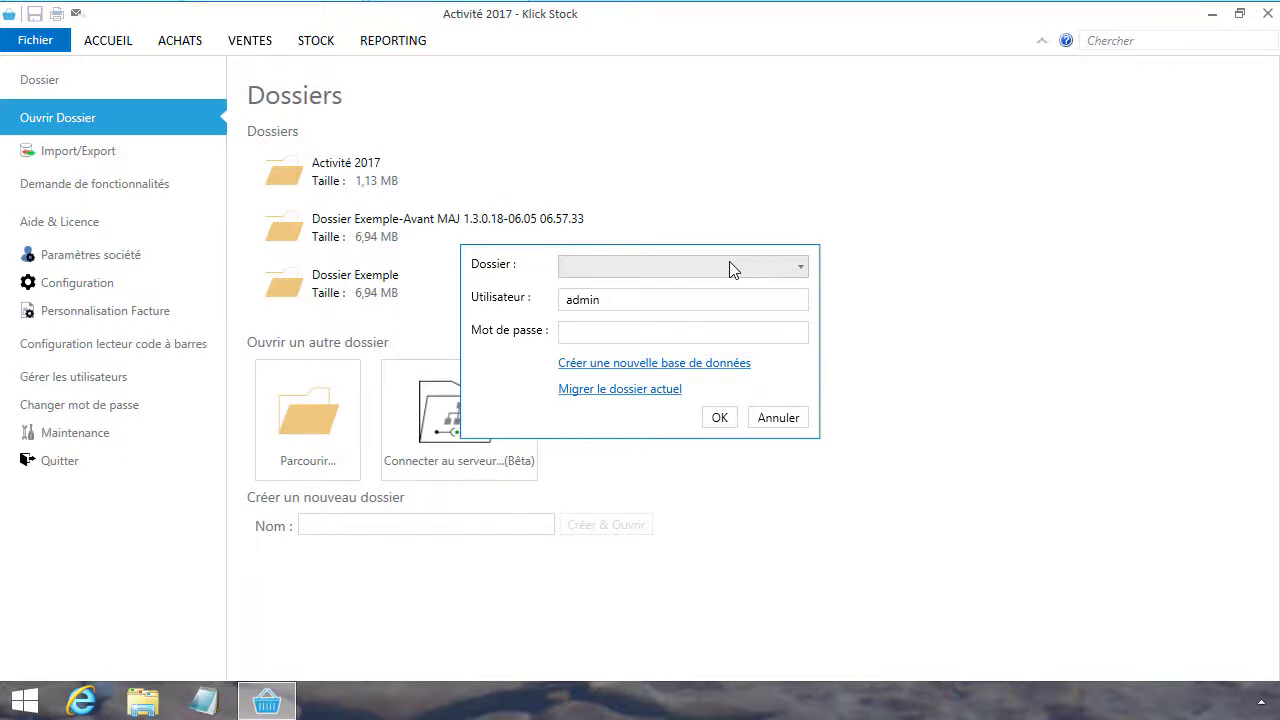
Step: Create a new database named Activité 2017 on the connected server
left_click(737, 366)
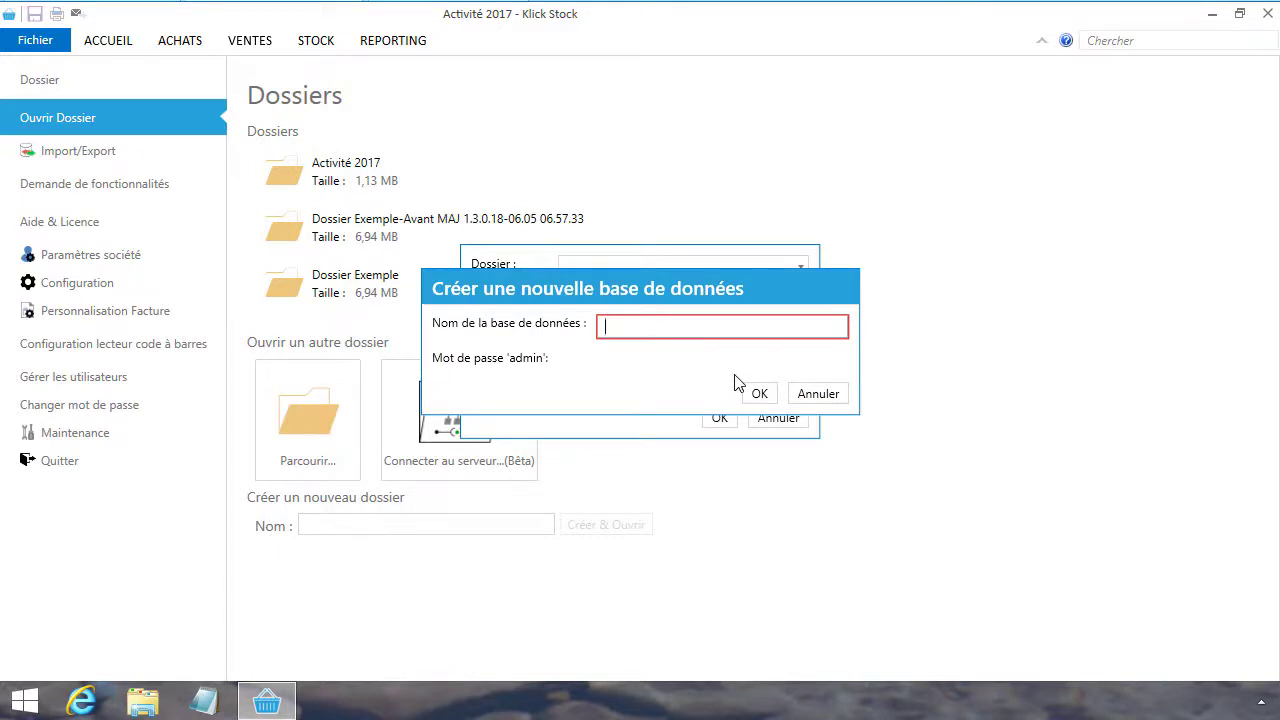
type("Activité")
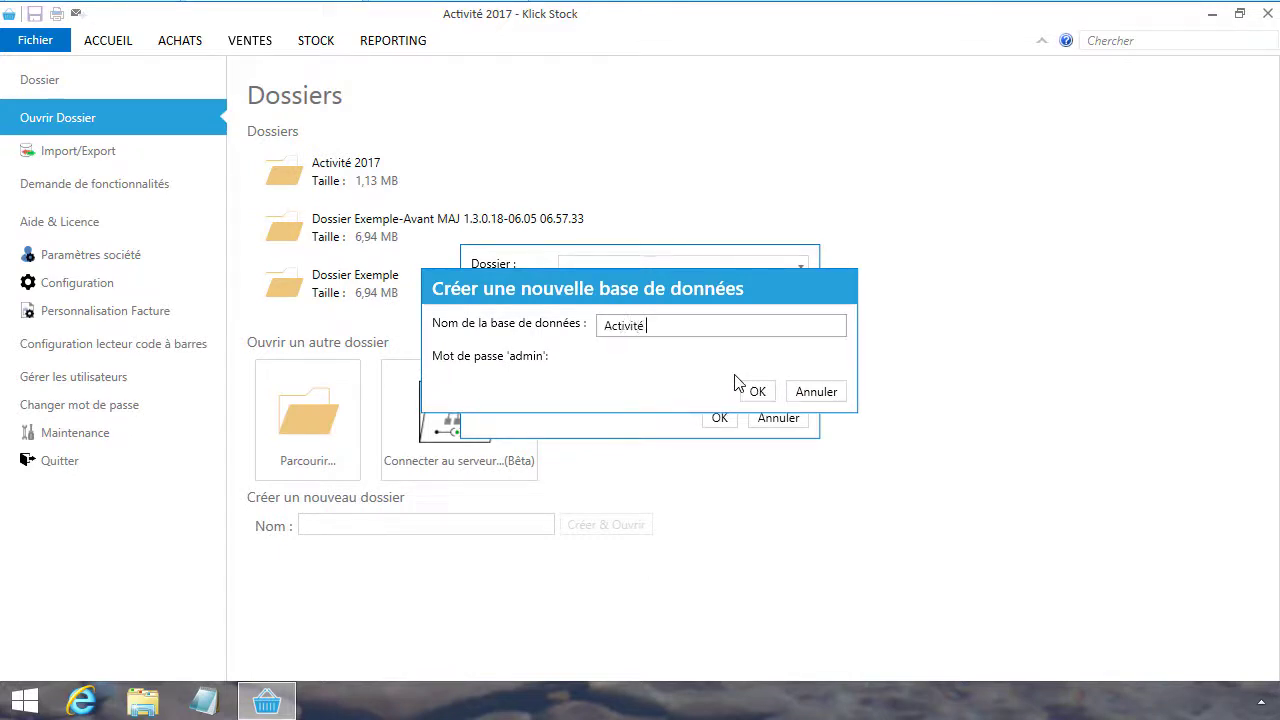
type(" 2017")
left_click(756, 392)
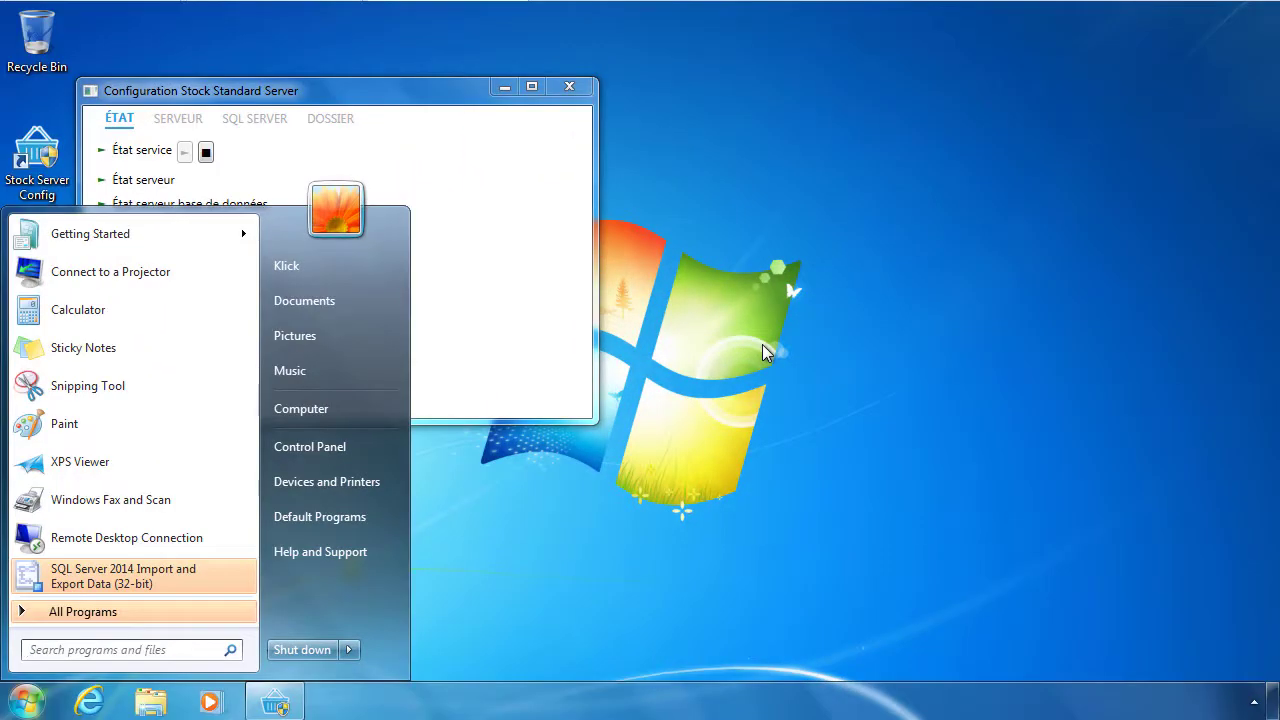
Step: Restart the SQL Server (KLICKSTOCK) service from the Windows Services console on the server computer and close the console
type("servic")
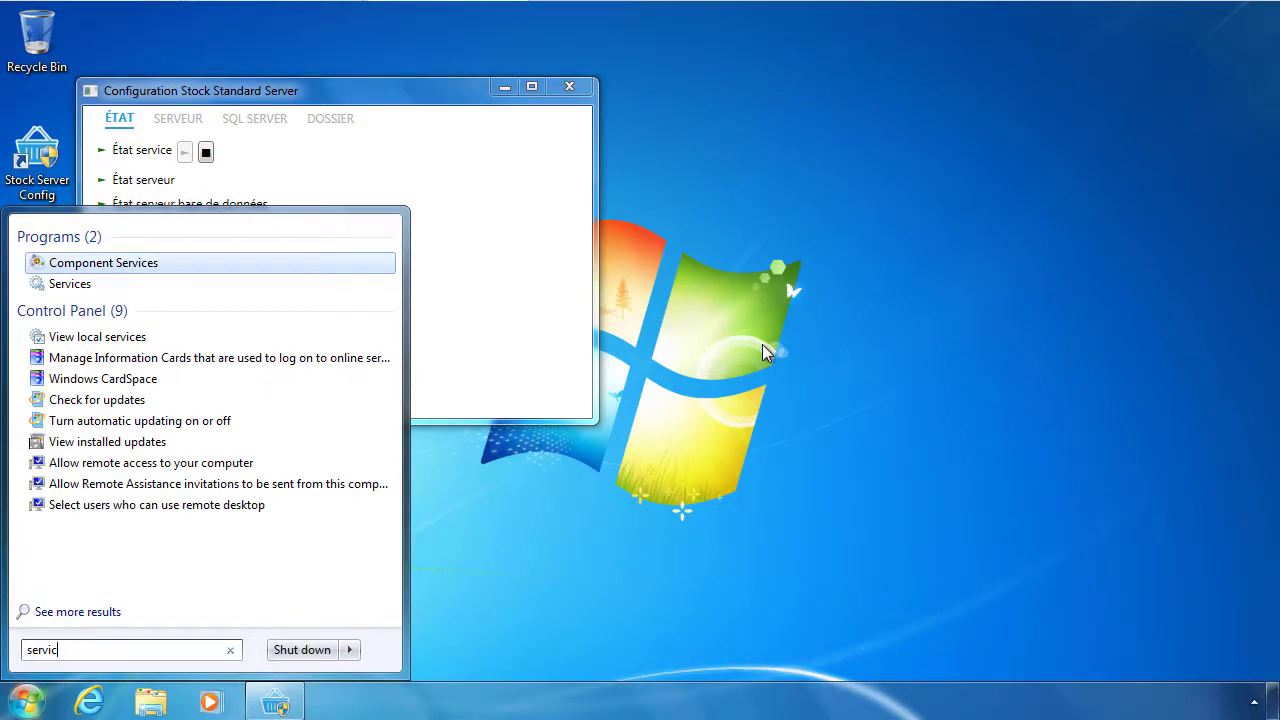
type("e")
key("Down")
key("Return")
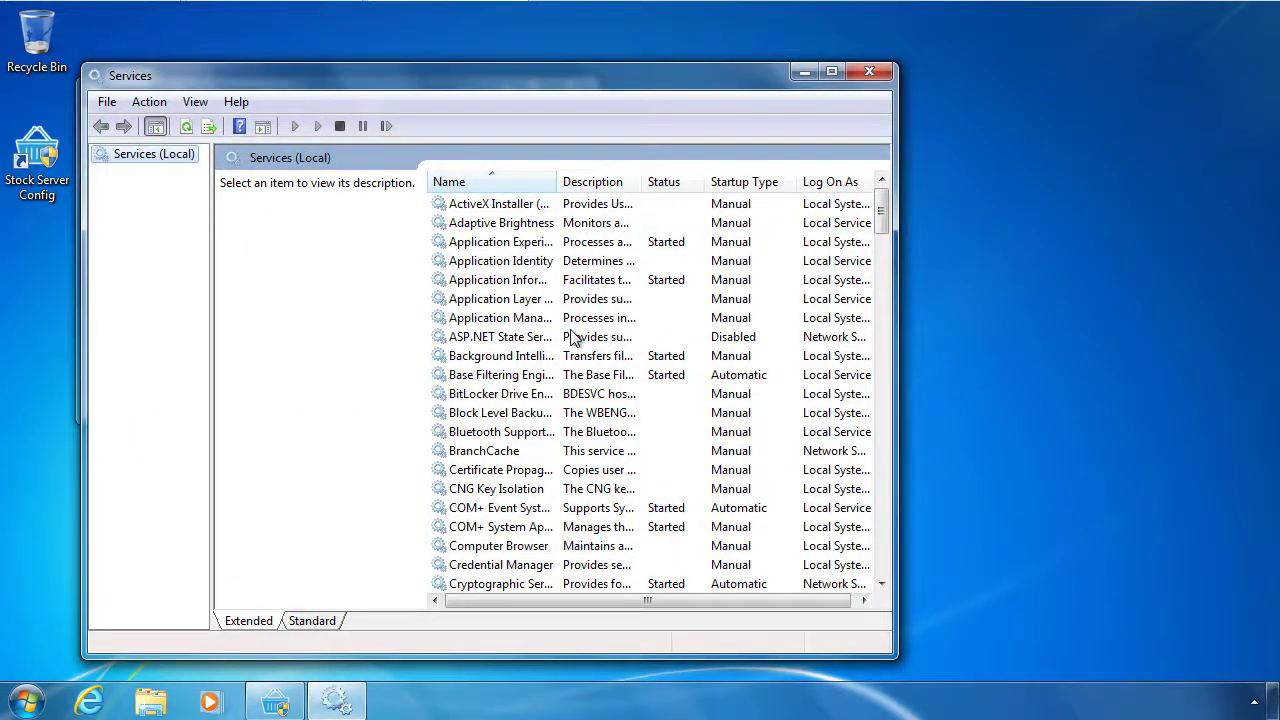
left_click(540, 338)
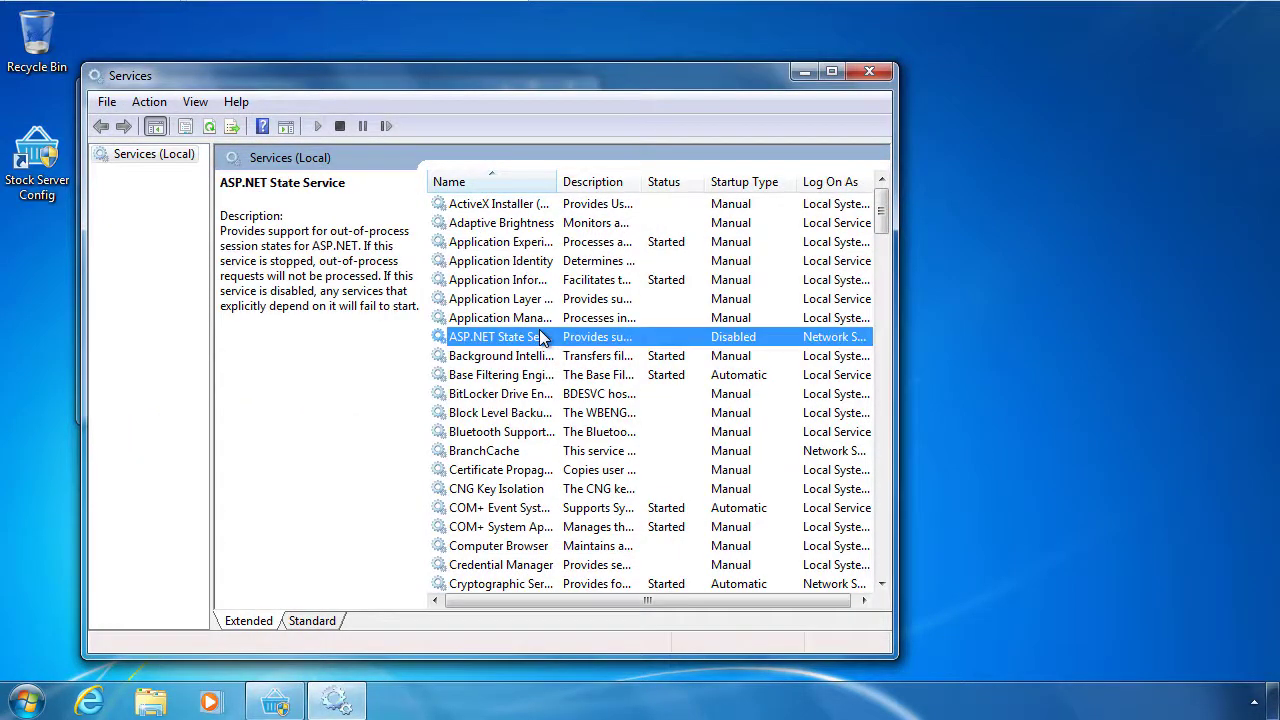
type("sql")
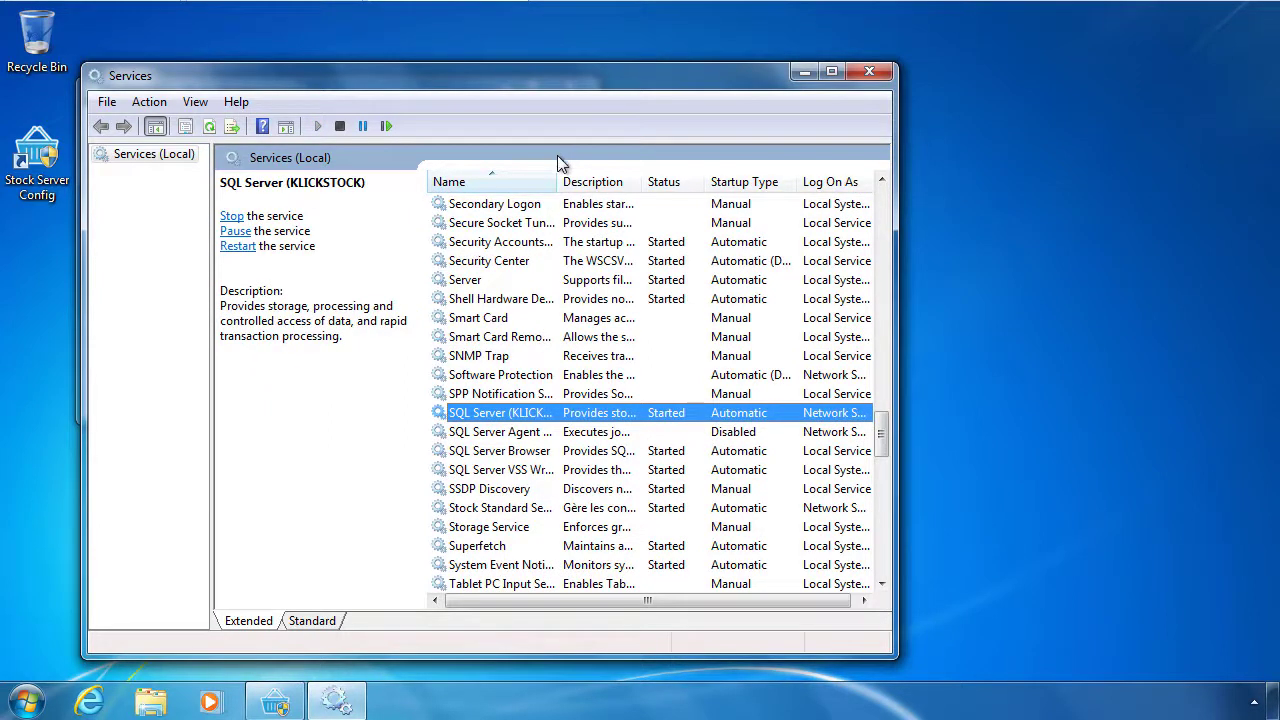
left_click_drag(556, 174, 657, 178)
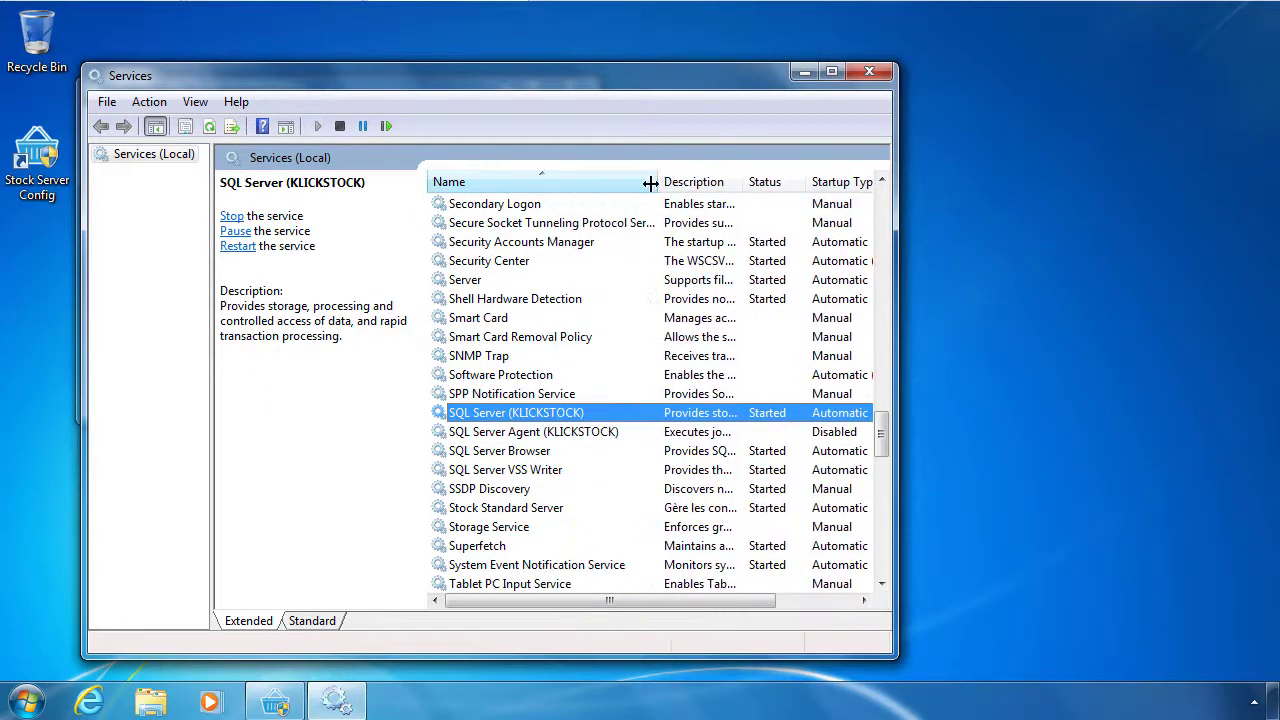
left_click(237, 246)
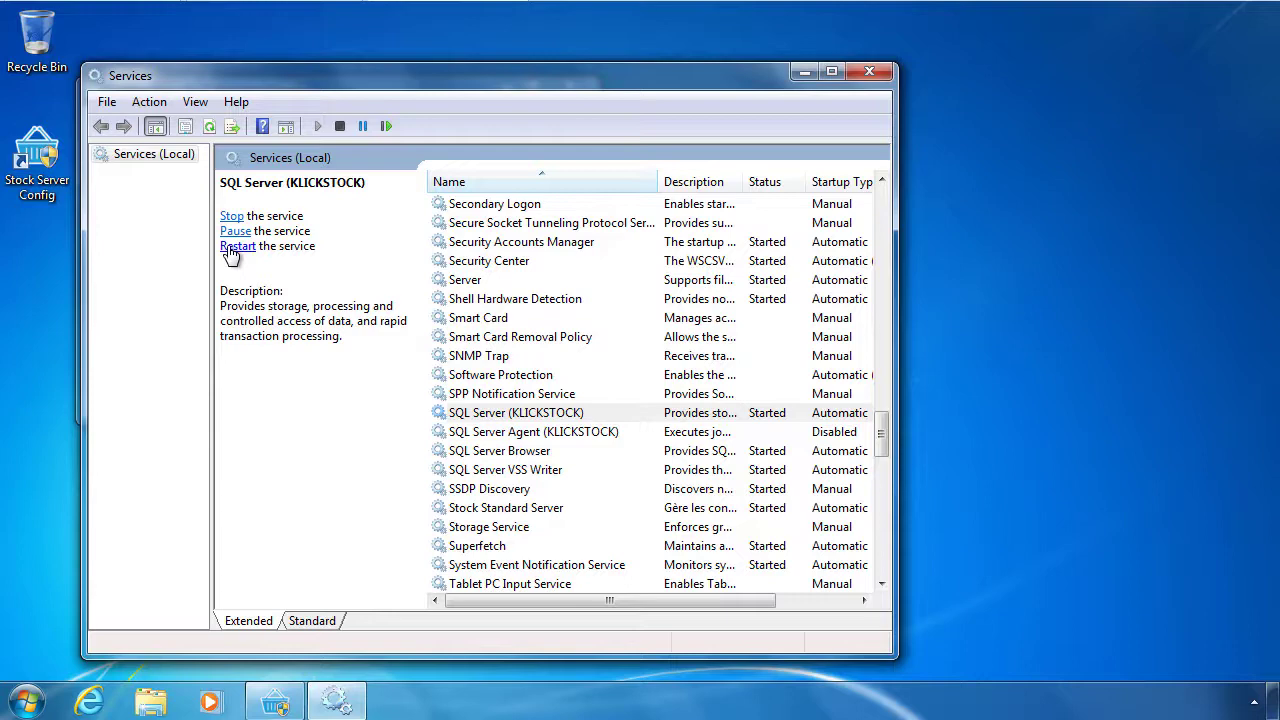
left_click(869, 71)
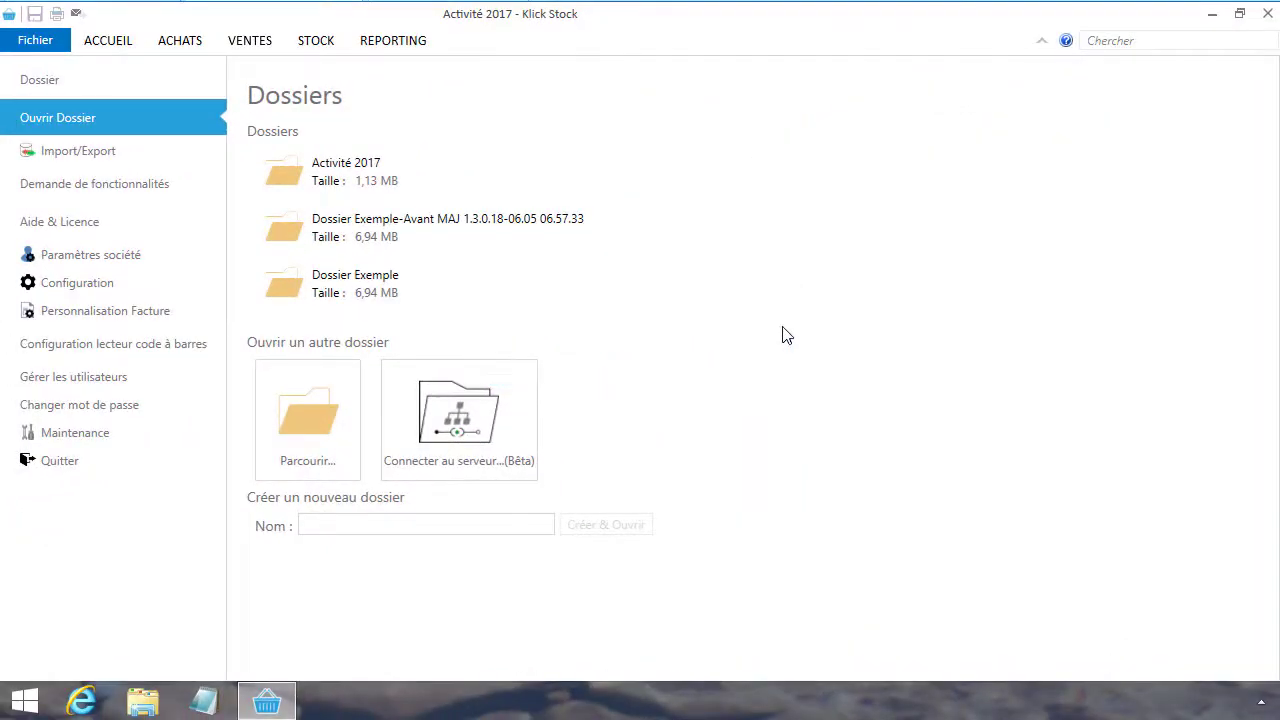
Step: On the client computer, connect to the server and open the Activité 2017 database as admin
left_click(484, 400)
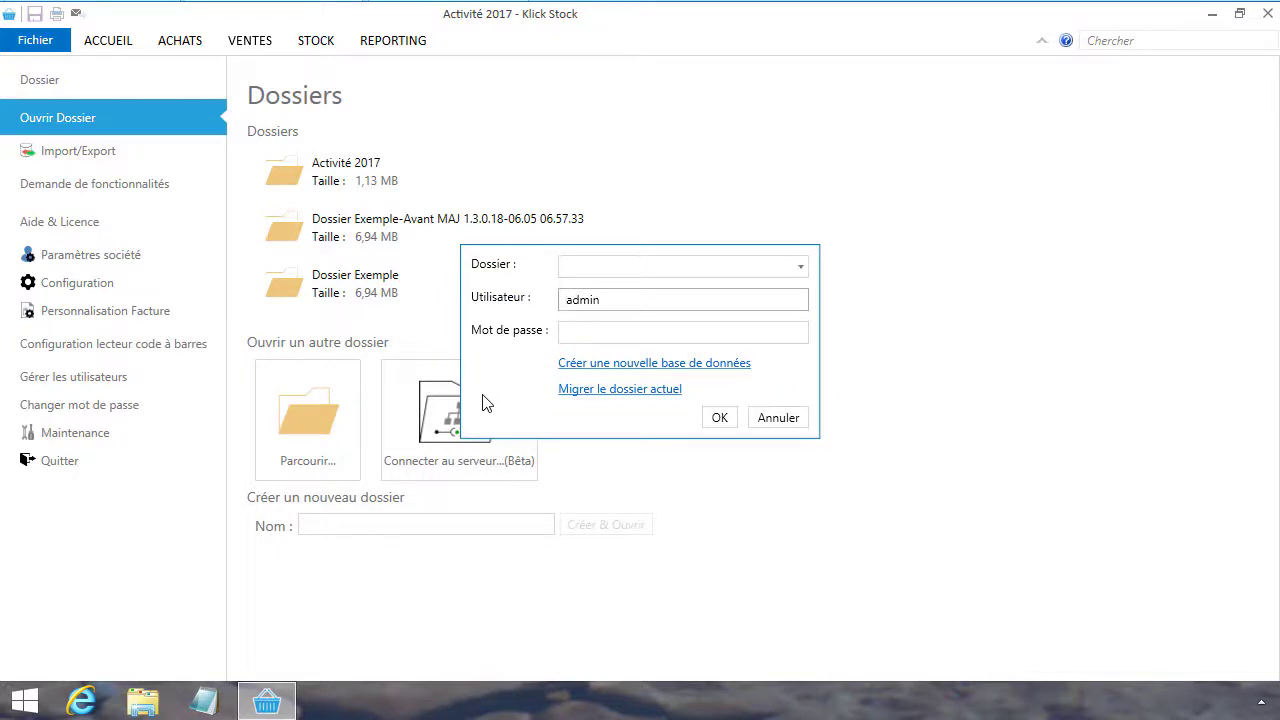
left_click(724, 268)
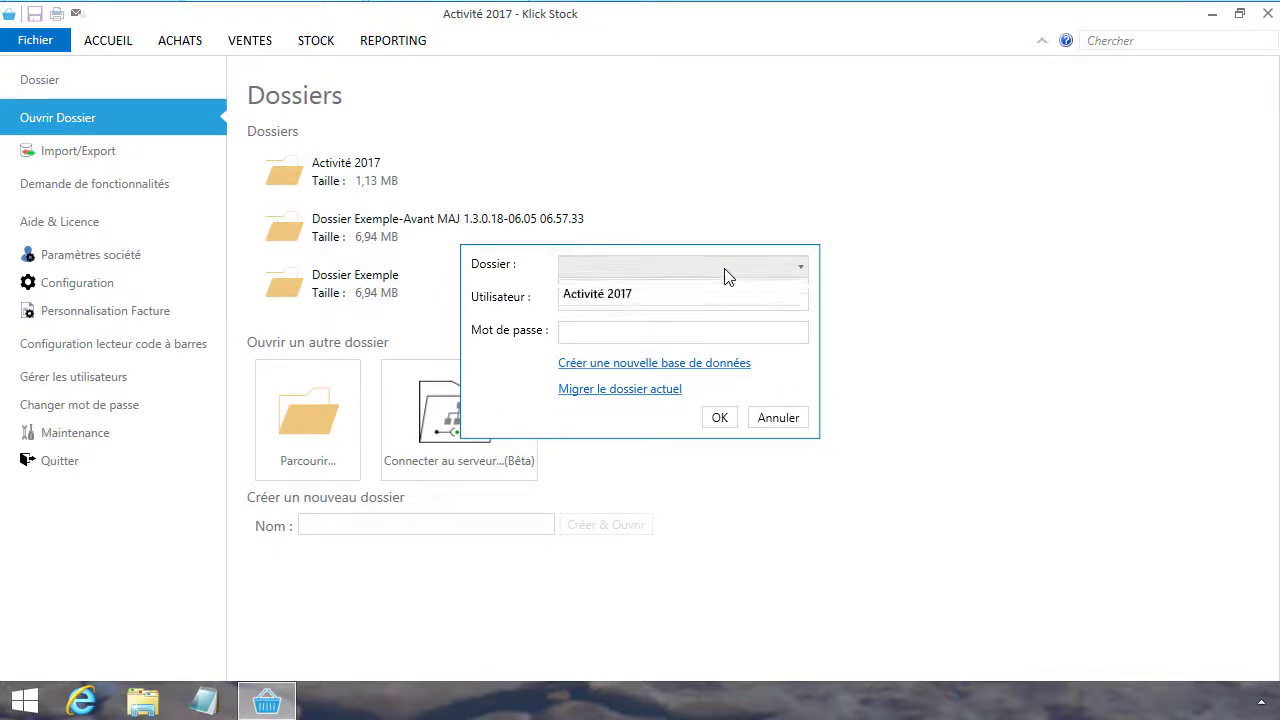
left_click(678, 293)
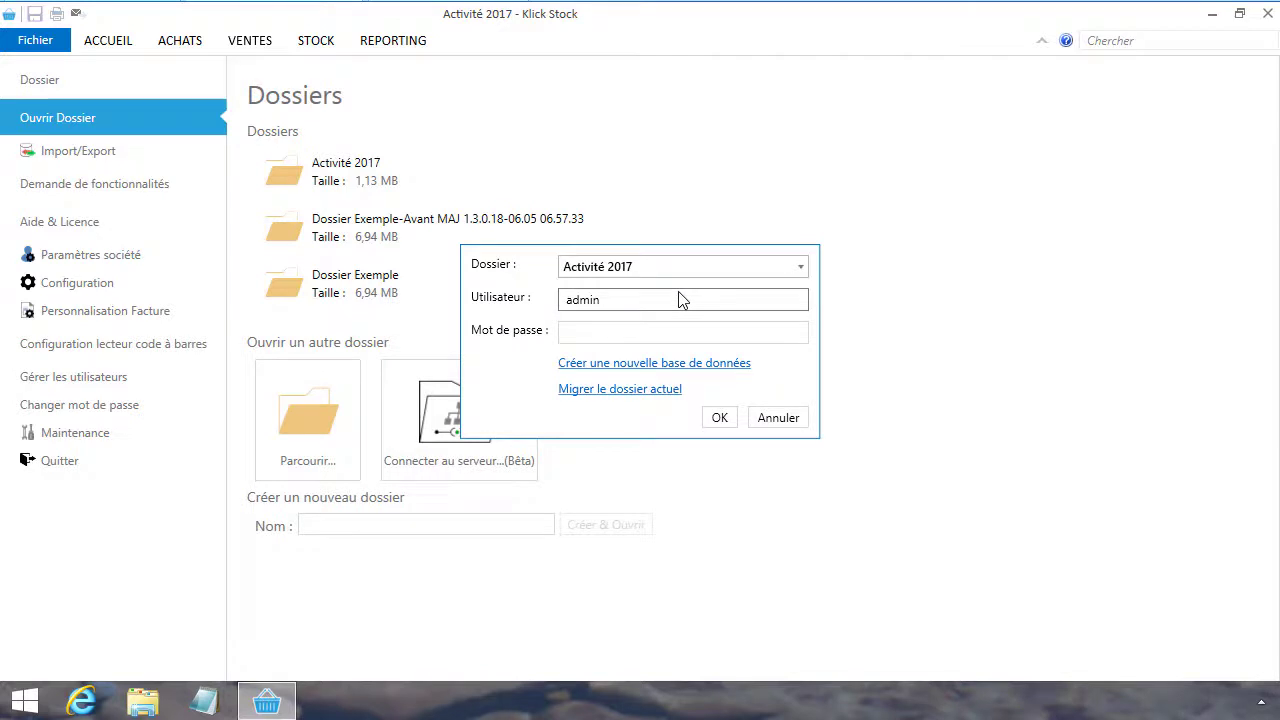
left_click(719, 418)
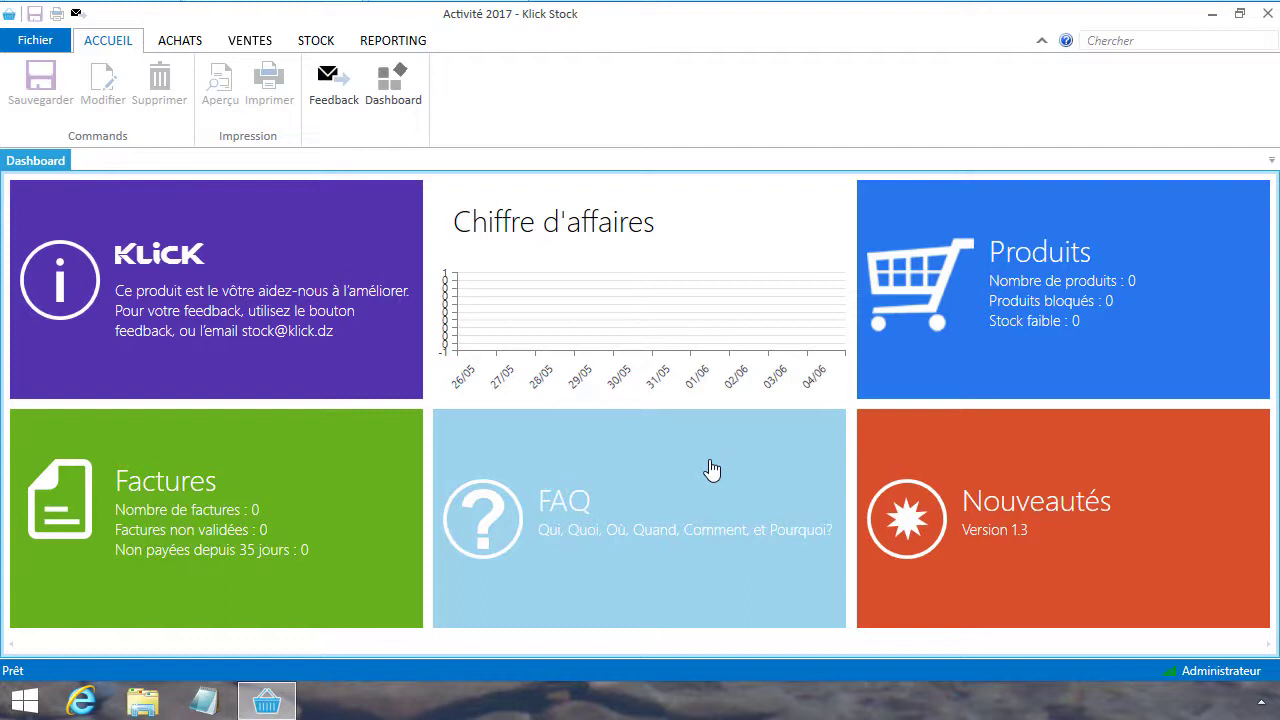
Step: Disconnect the client from the server through its Ouvrir Dossier page
left_click(40, 45)
left_click(45, 122)
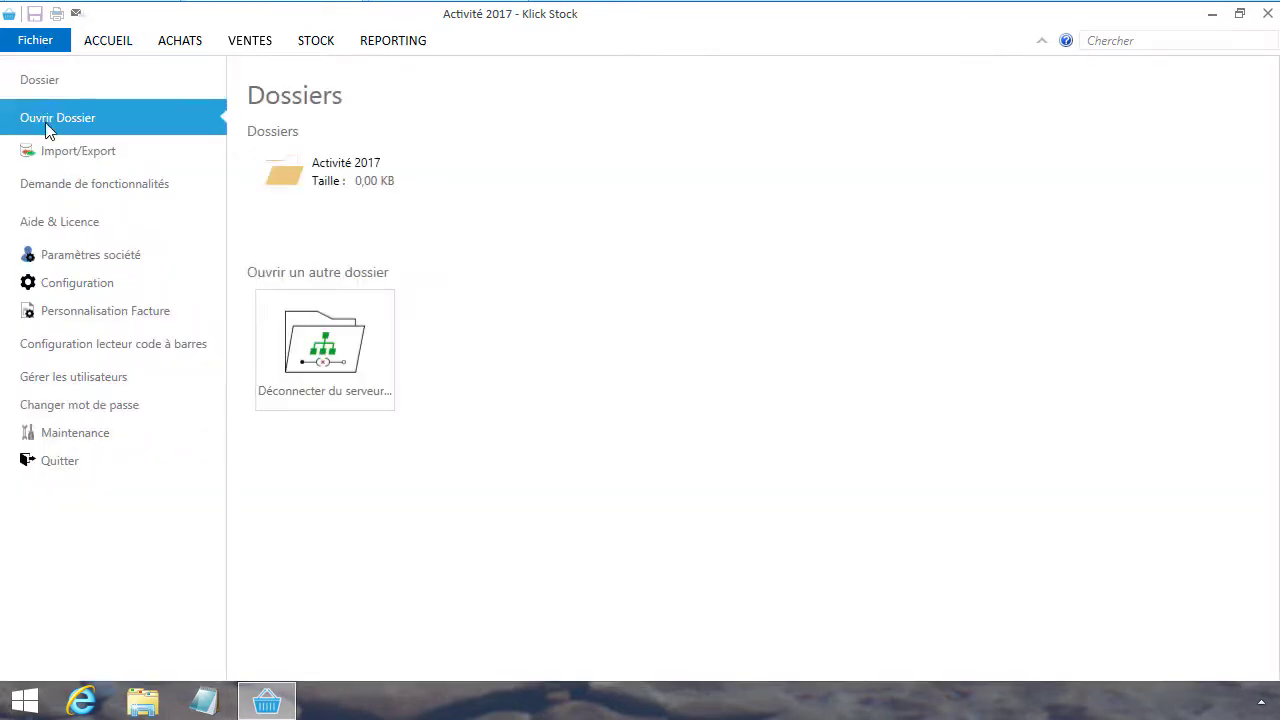
left_click(301, 390)
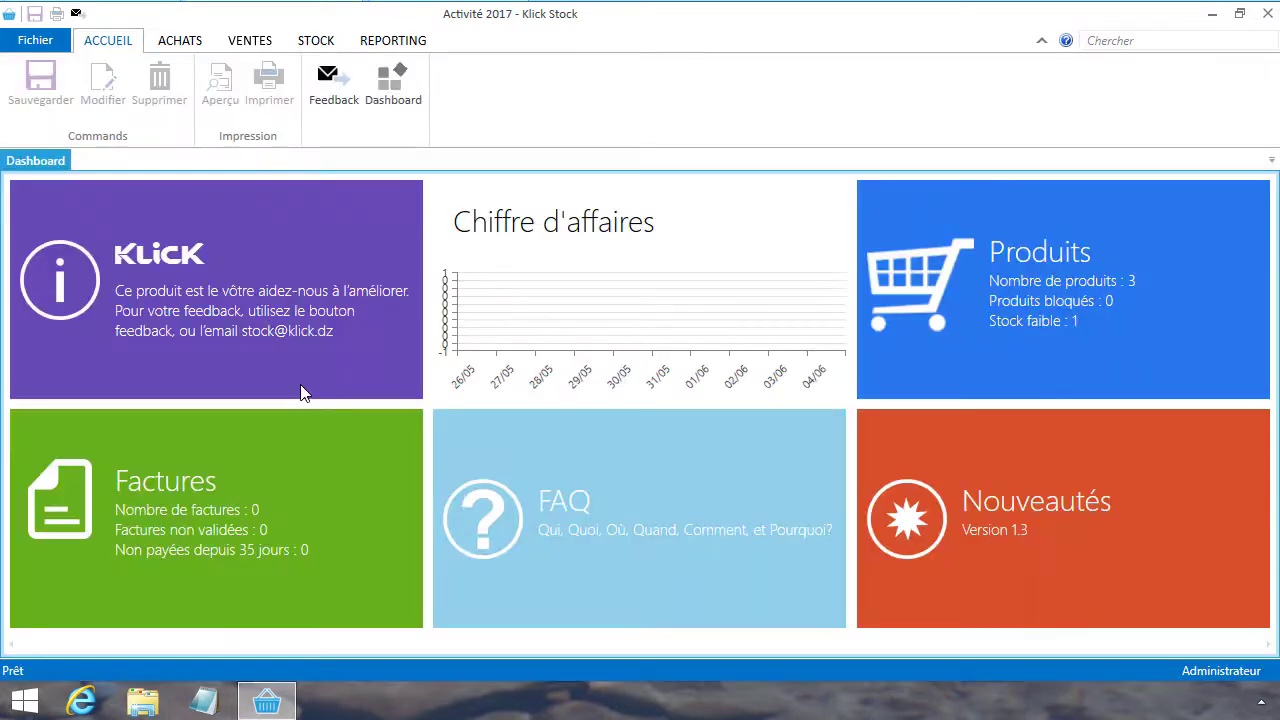
Step: Open the local folder Dossier Exemple
left_click(35, 40)
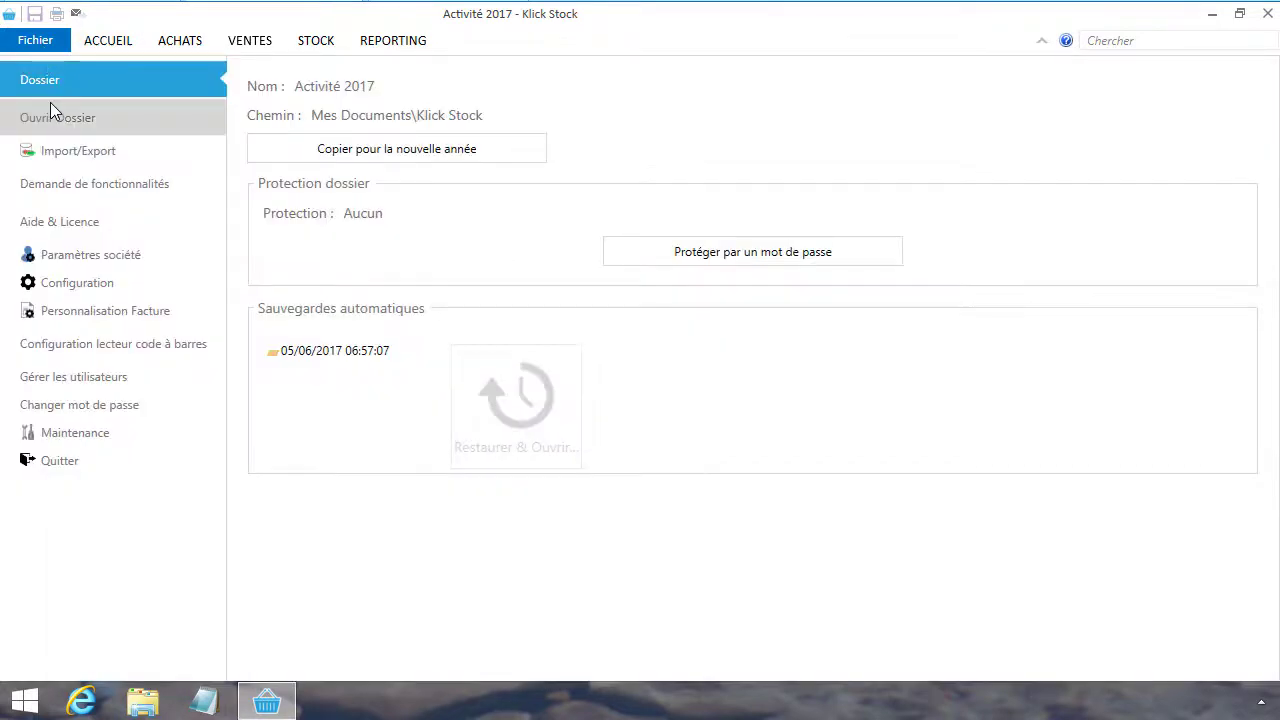
left_click(55, 118)
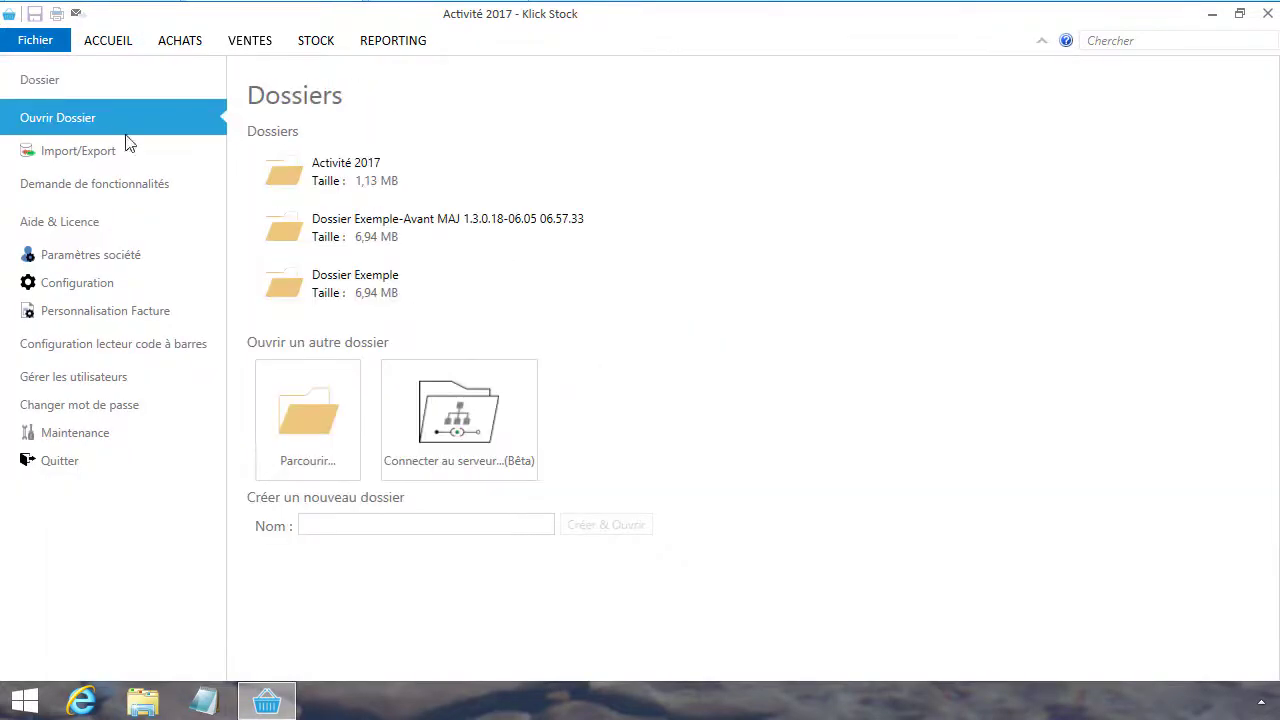
left_click(338, 284)
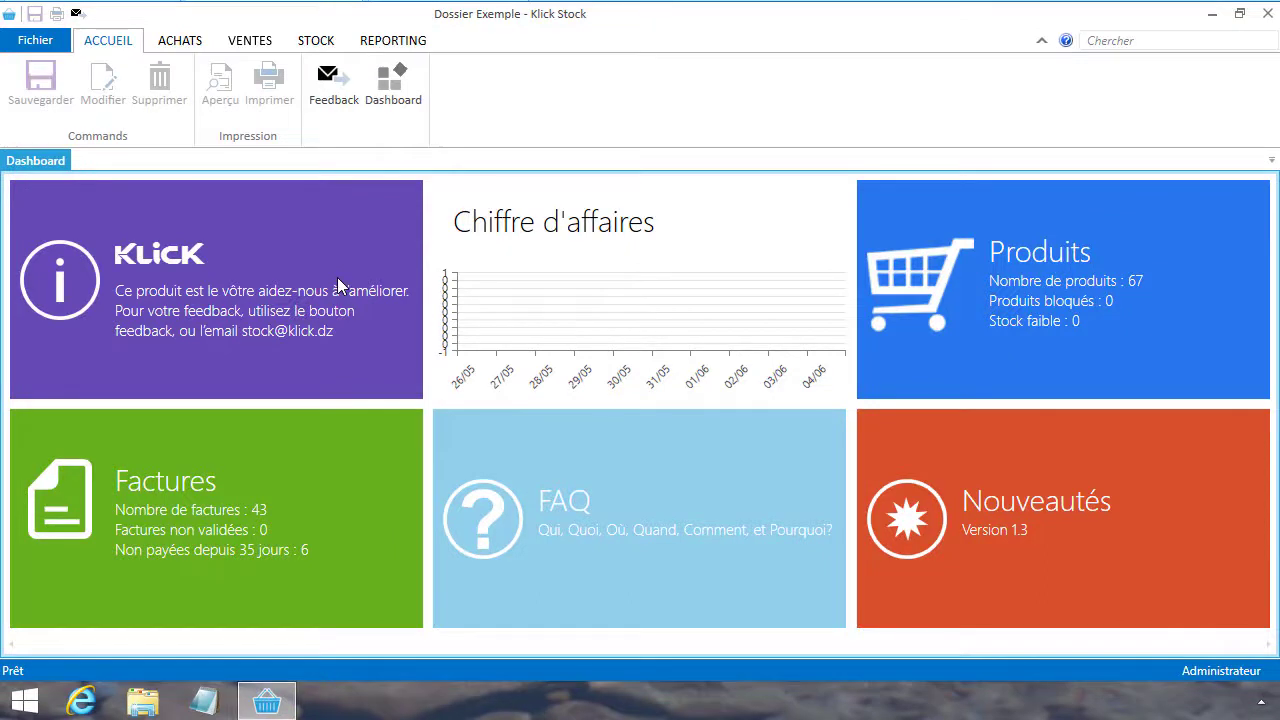
Step: Migrate the current folder to the server as a database named Dossier Exemple and open its product list
left_click(38, 40)
left_click(77, 107)
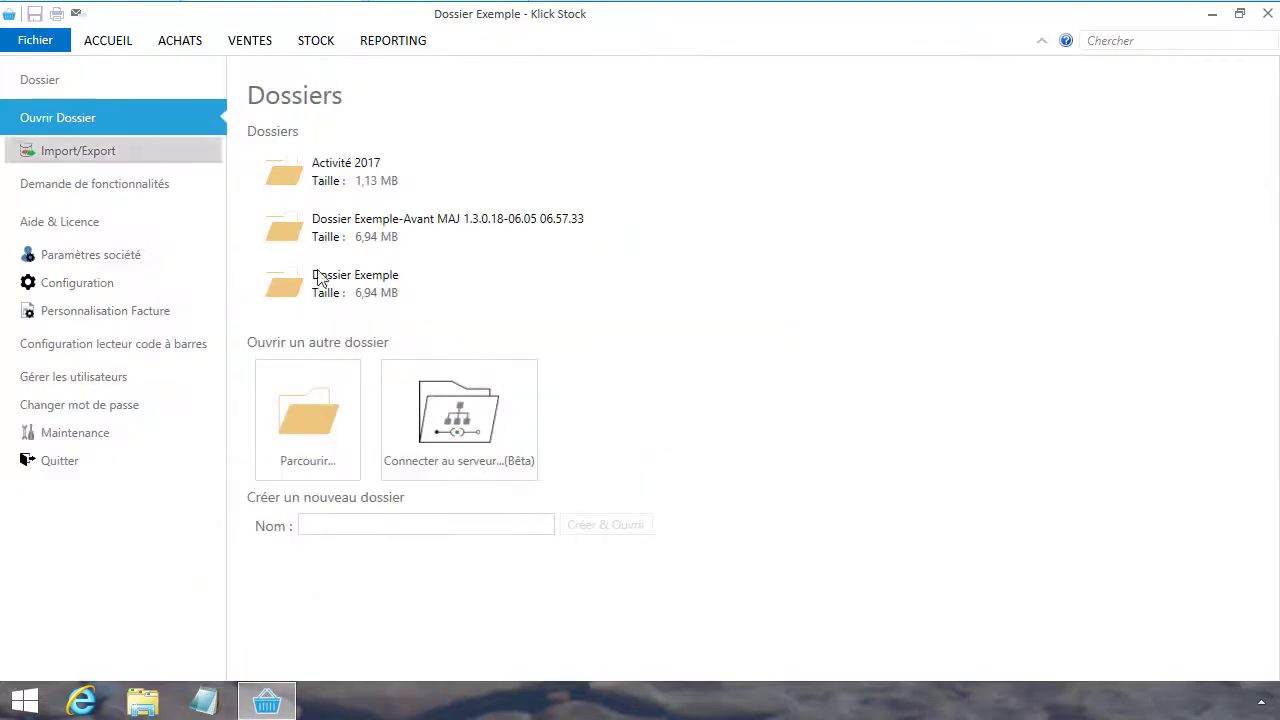
left_click(422, 414)
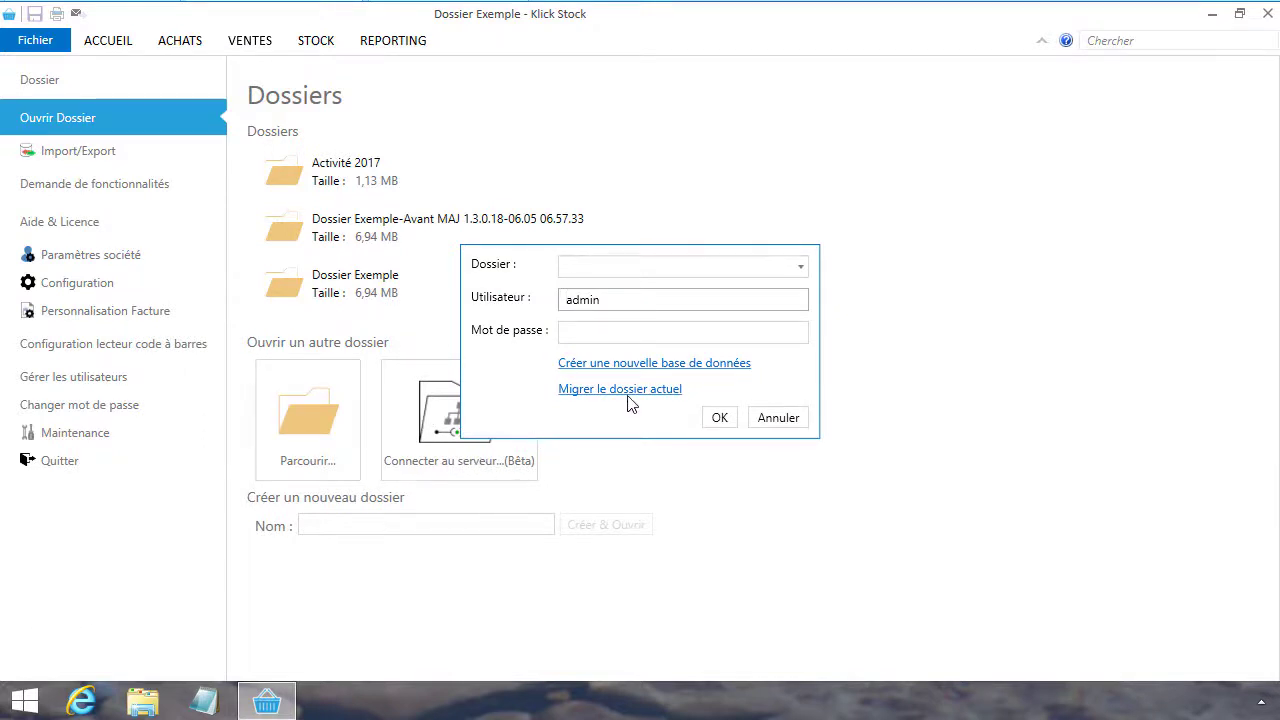
left_click(630, 390)
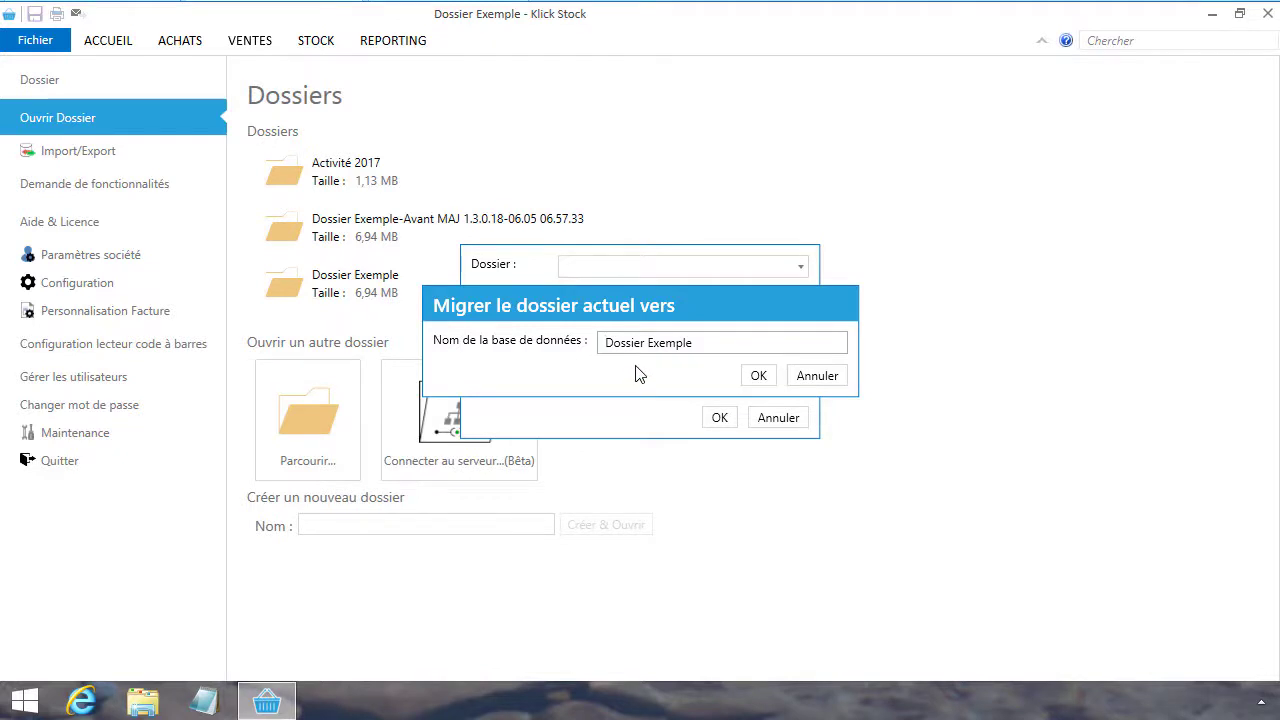
left_click(756, 377)
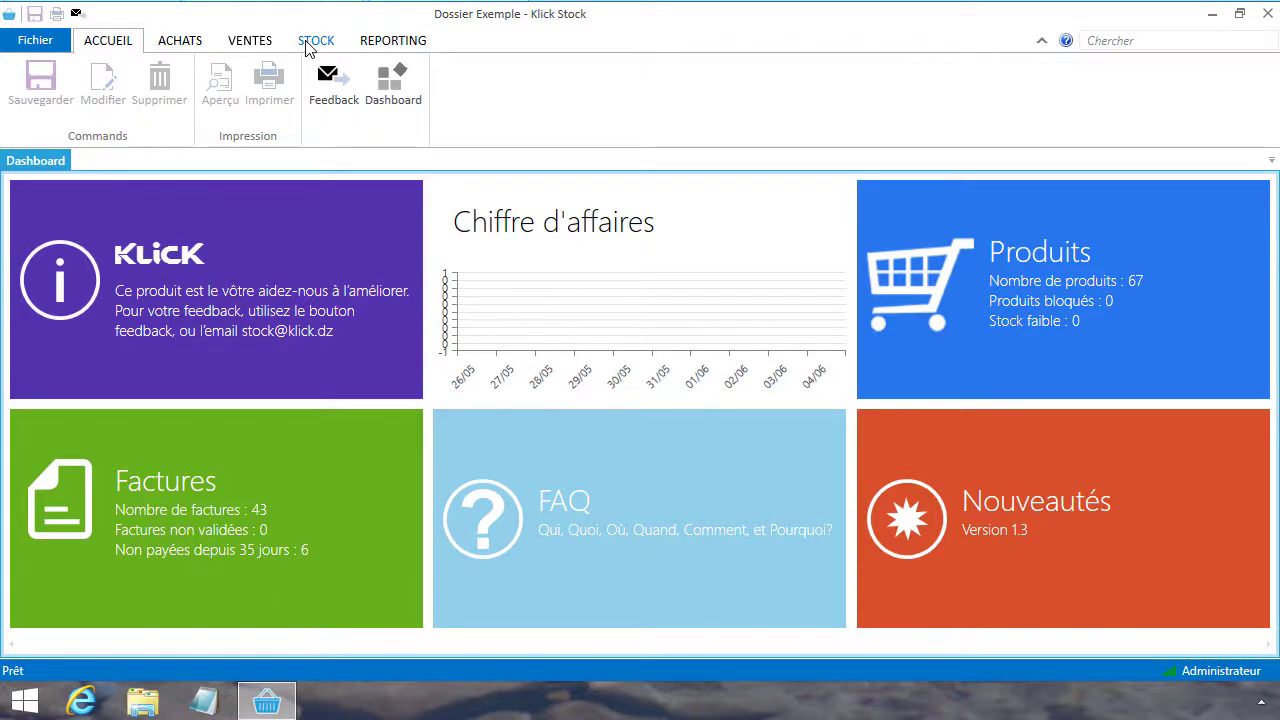
left_click(308, 48)
left_click(31, 85)
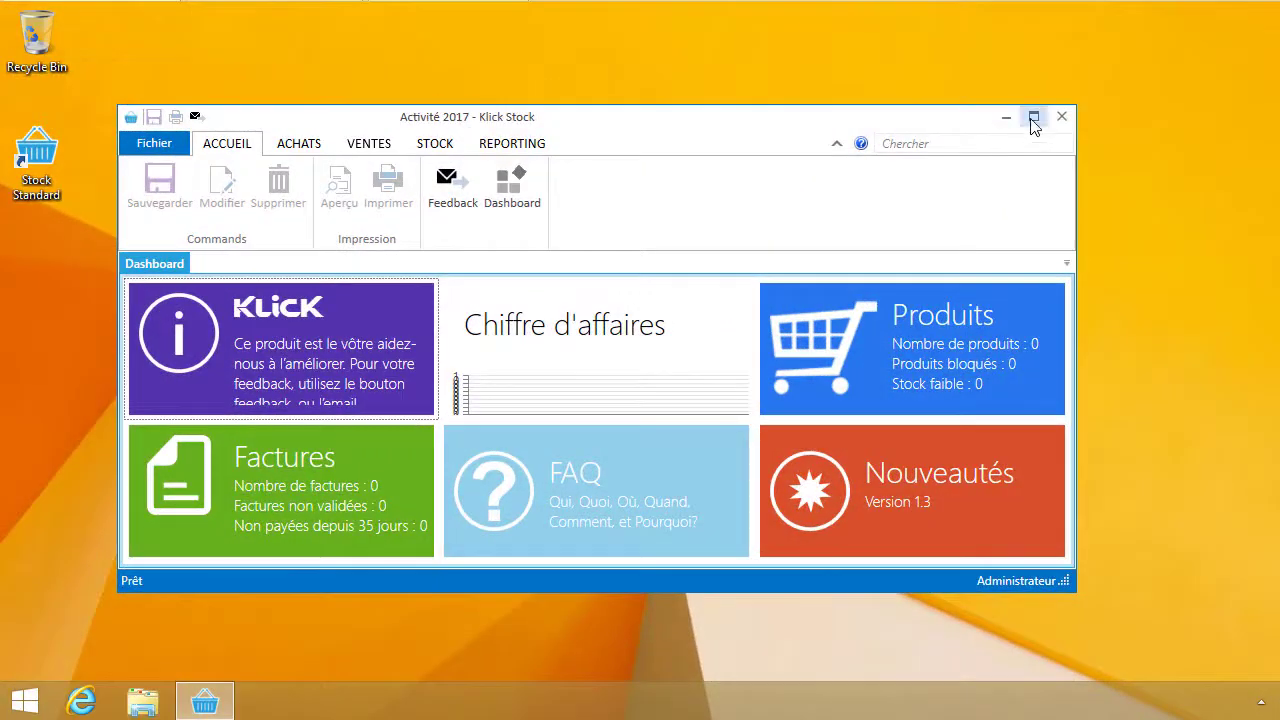
Step: On the second client computer, maximize Klick Stock and connect as admin to the Dossier Exemple database on the server
left_click(1034, 116)
left_click(30, 45)
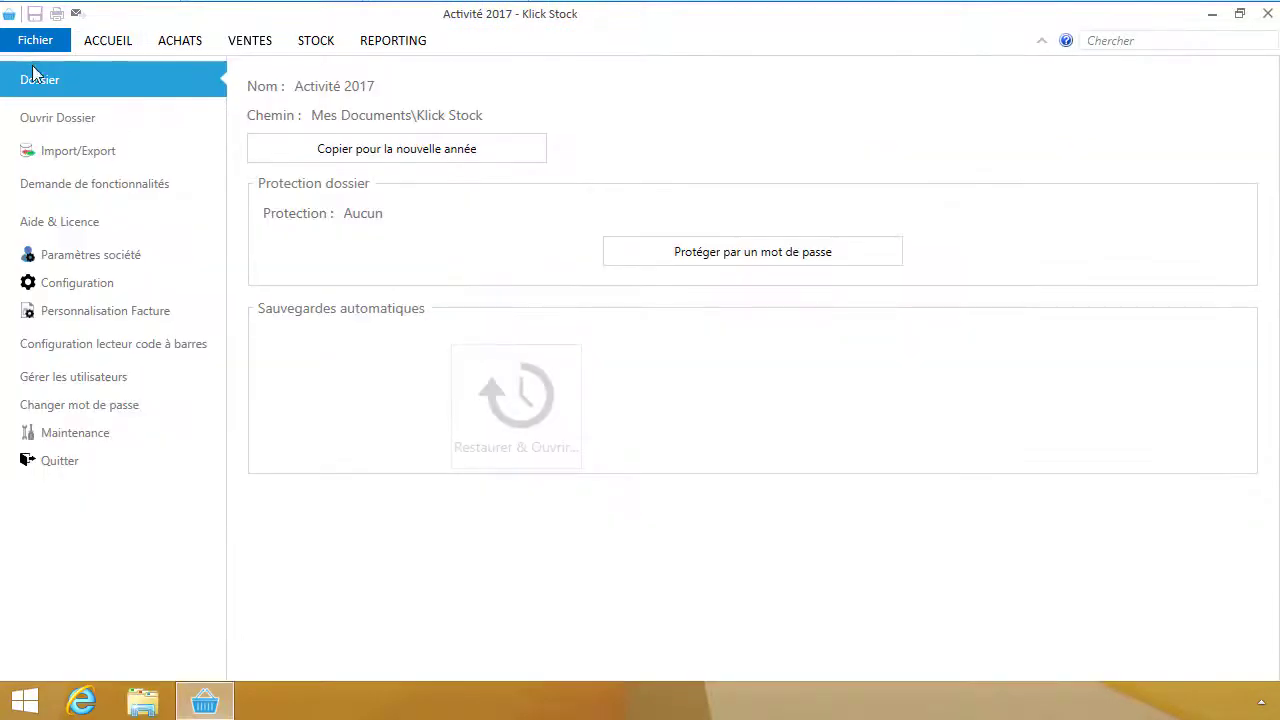
left_click(100, 110)
left_click(472, 372)
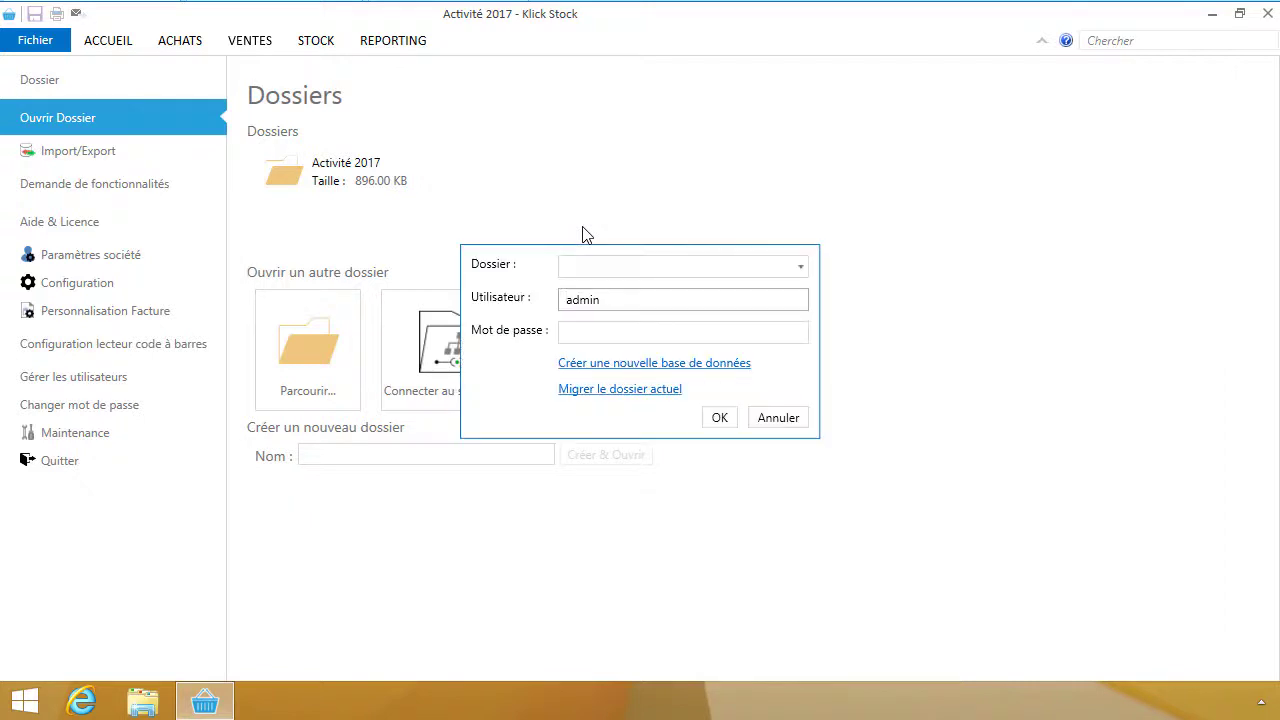
left_click(582, 266)
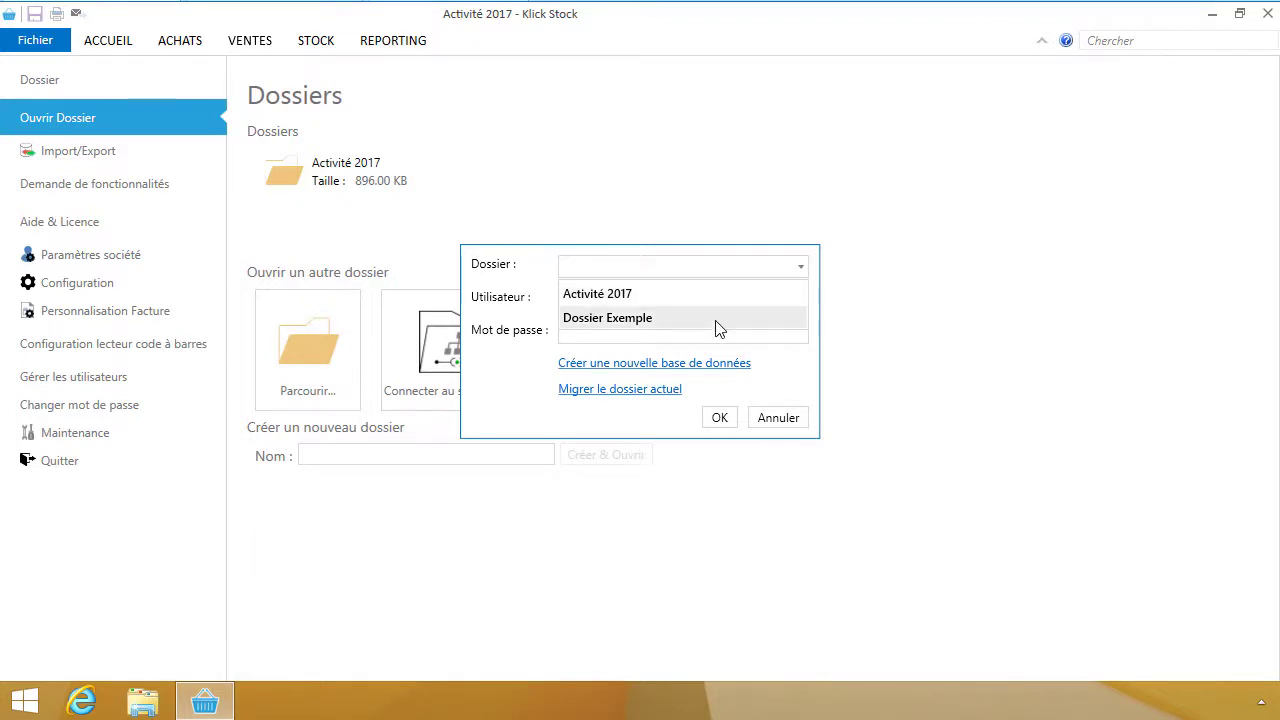
left_click(715, 318)
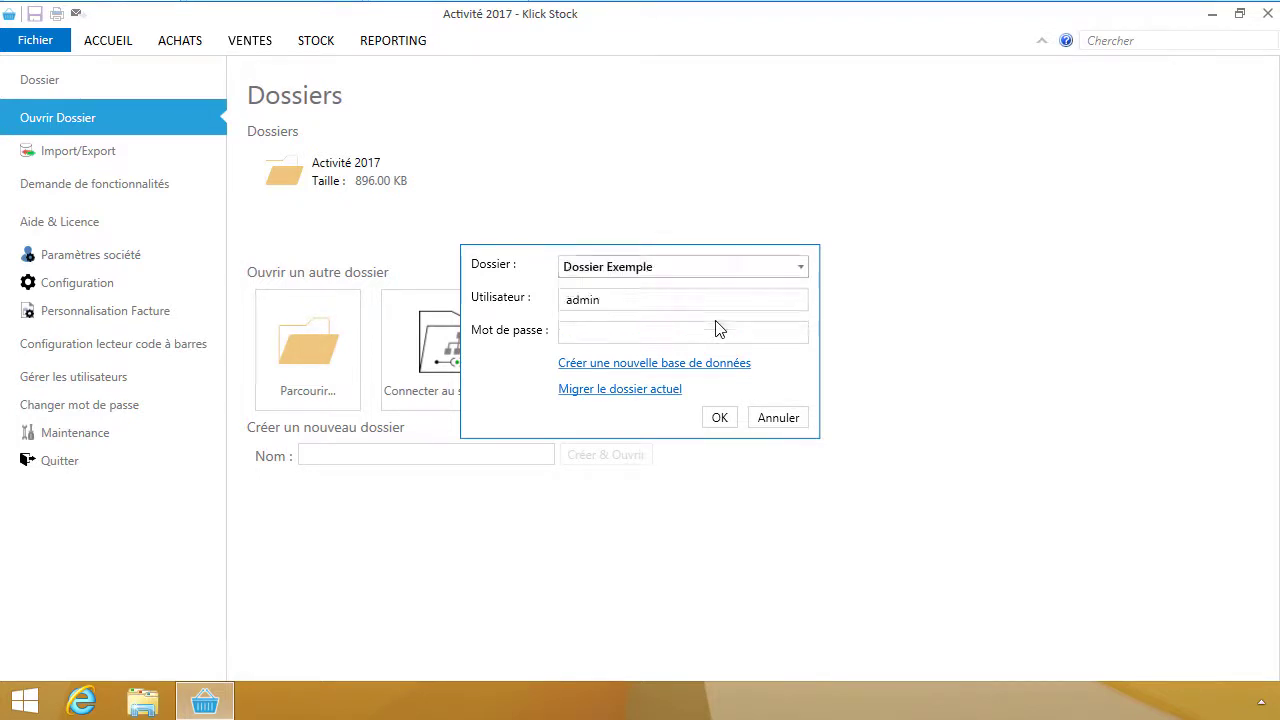
left_click(726, 417)
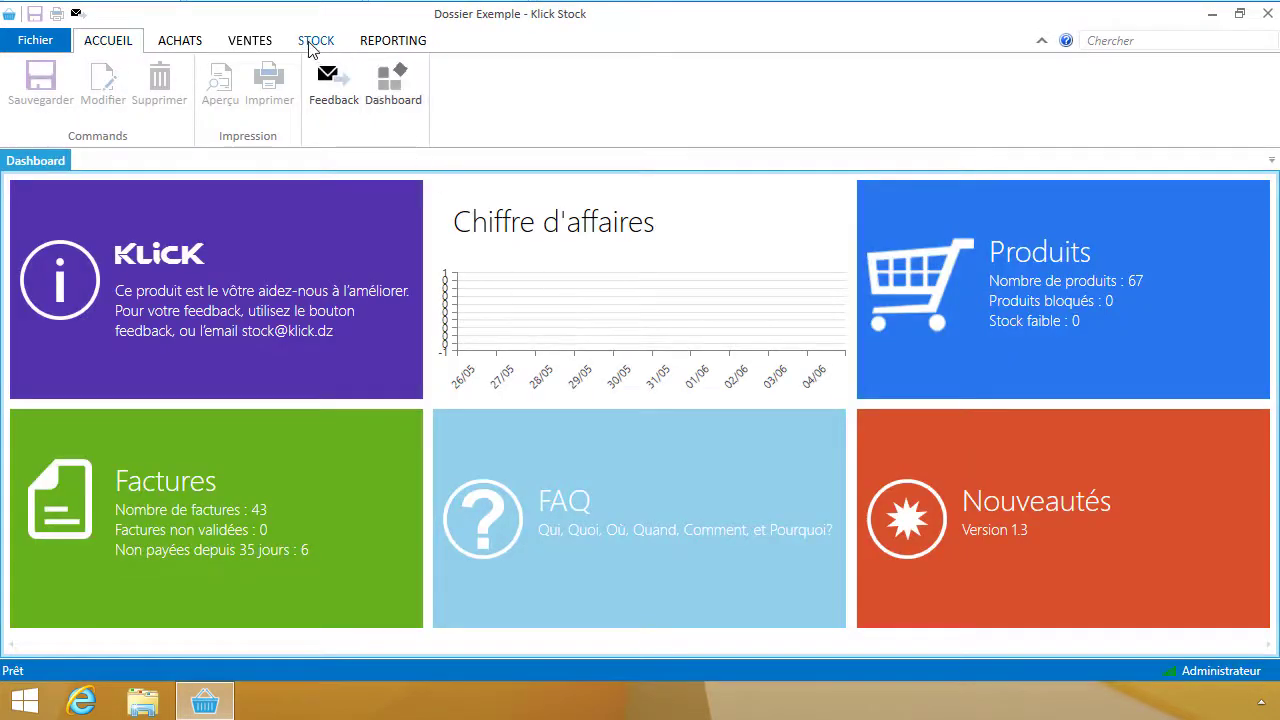
Step: View the product list, then create and save a new product labelled Chocolat noir 78%
left_click(315, 40)
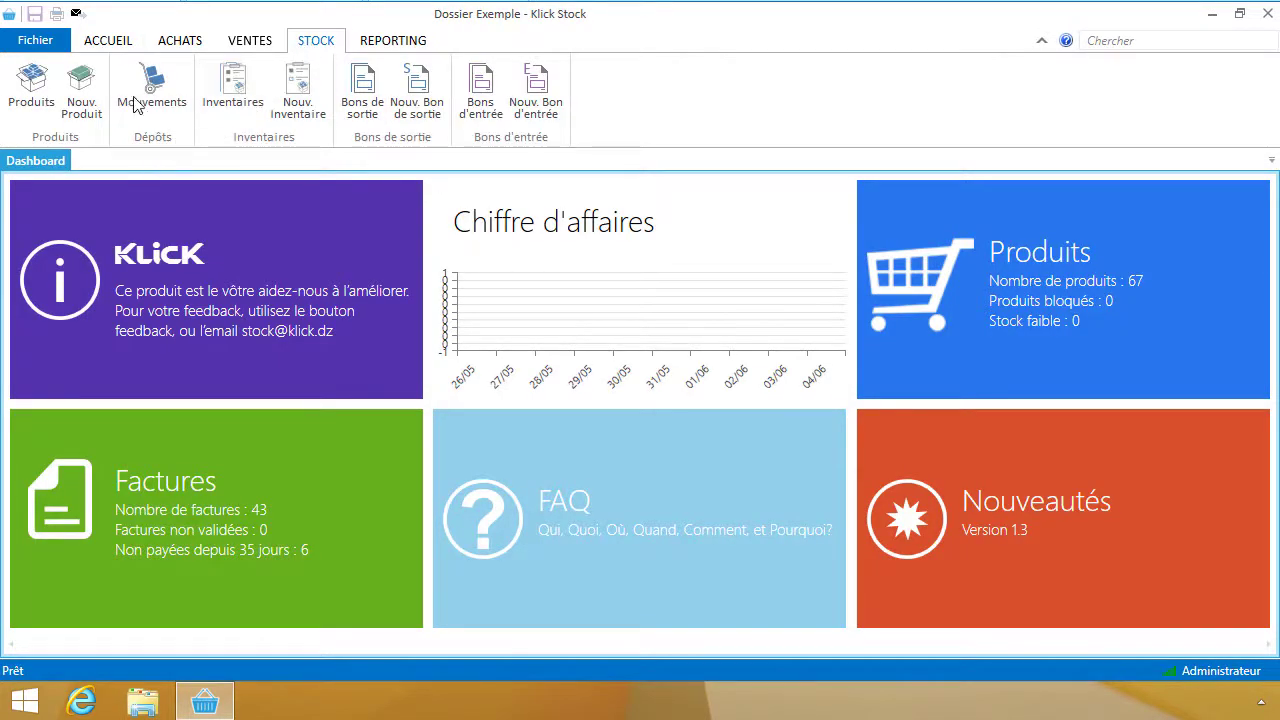
left_click(31, 88)
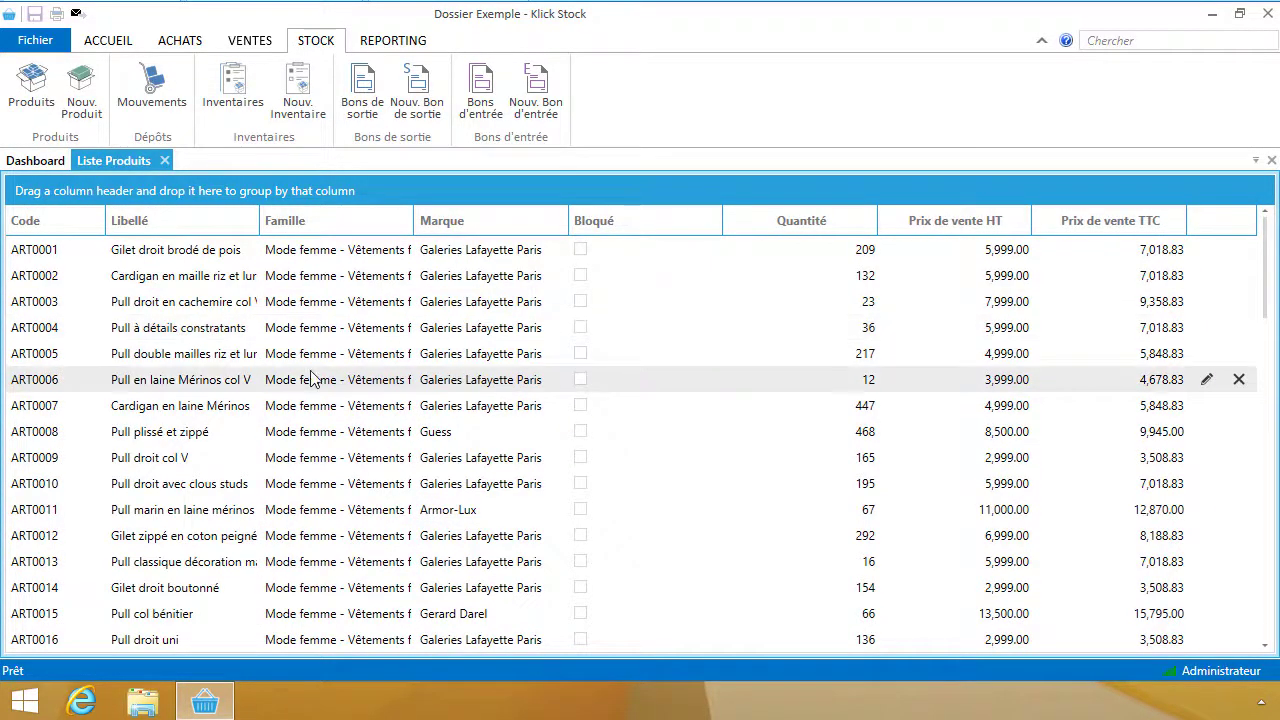
left_click(88, 92)
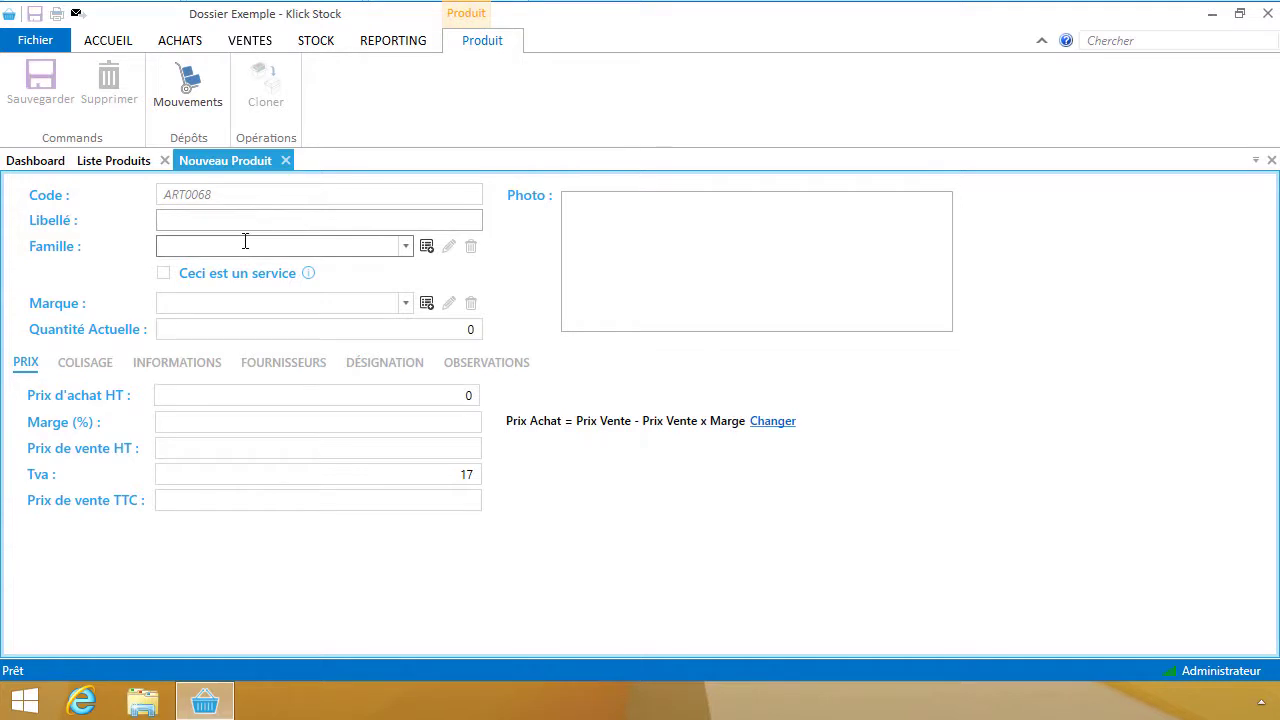
type("Cho")
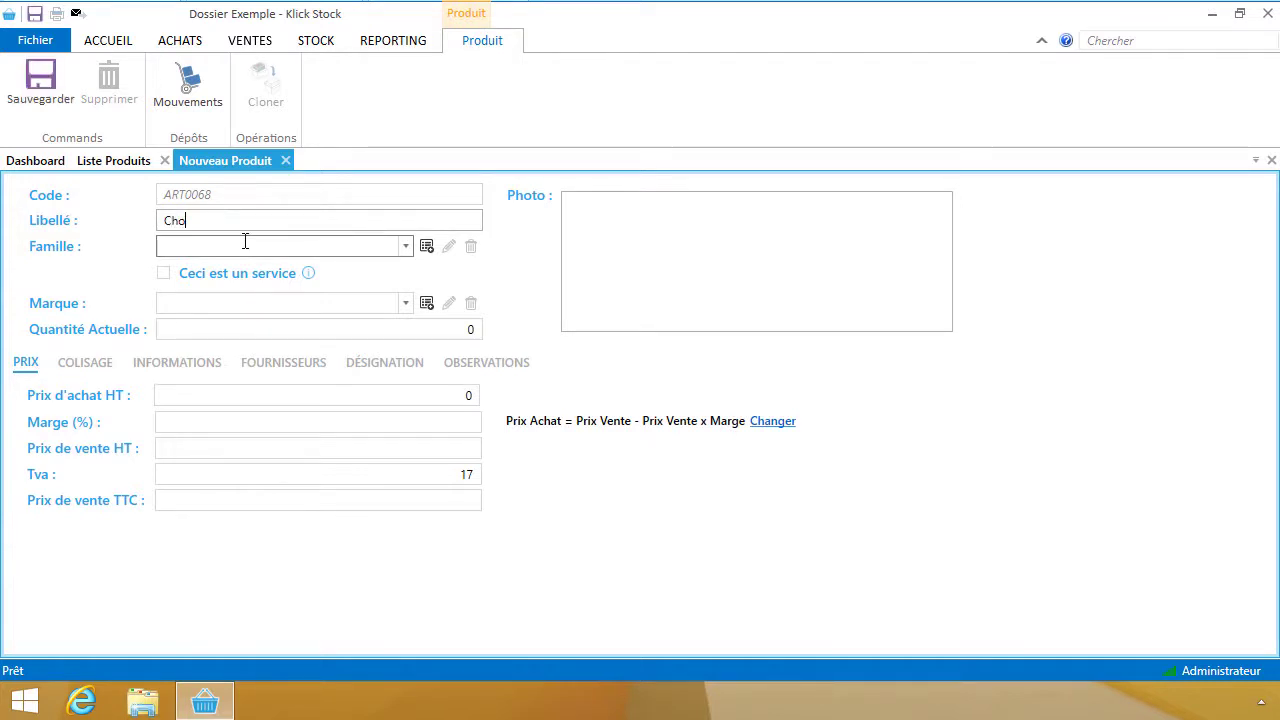
type("colat noir 78")
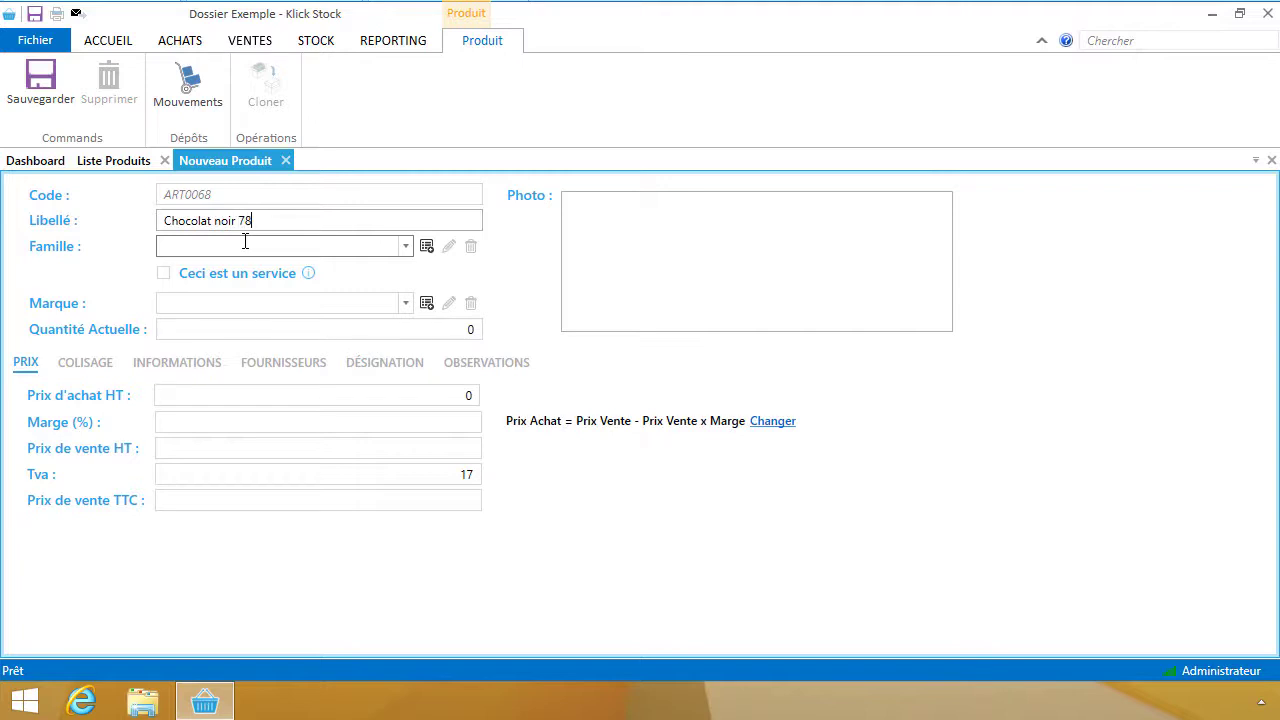
type("%")
left_click(33, 86)
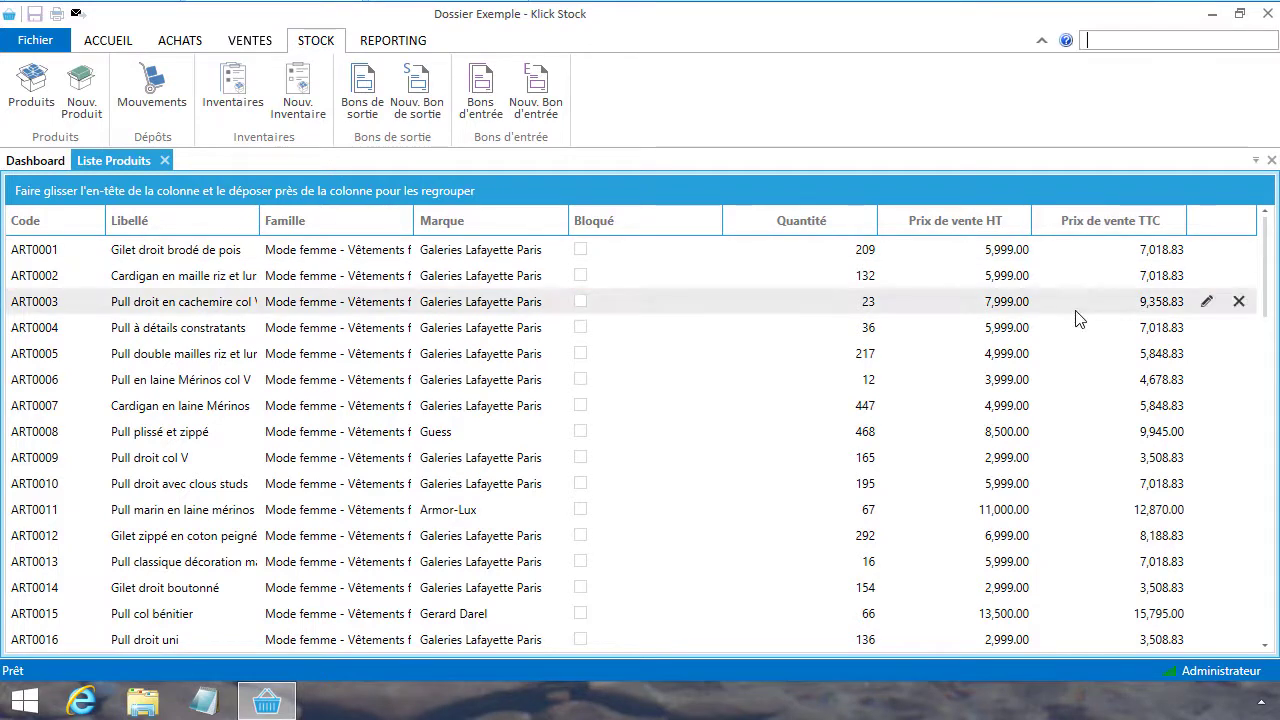
Step: Search the product list for choco, then create and save a product labelled Chocolat noir 70% with a current quantity of 20
type("choco")
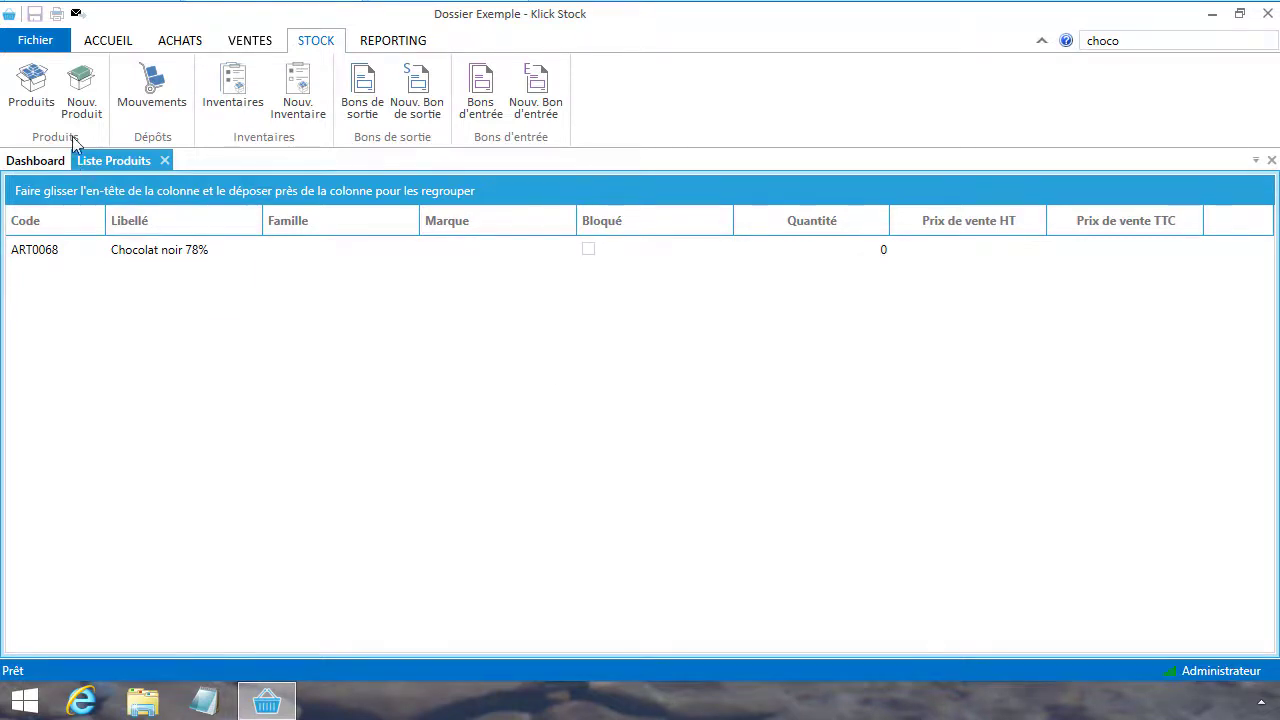
left_click(81, 92)
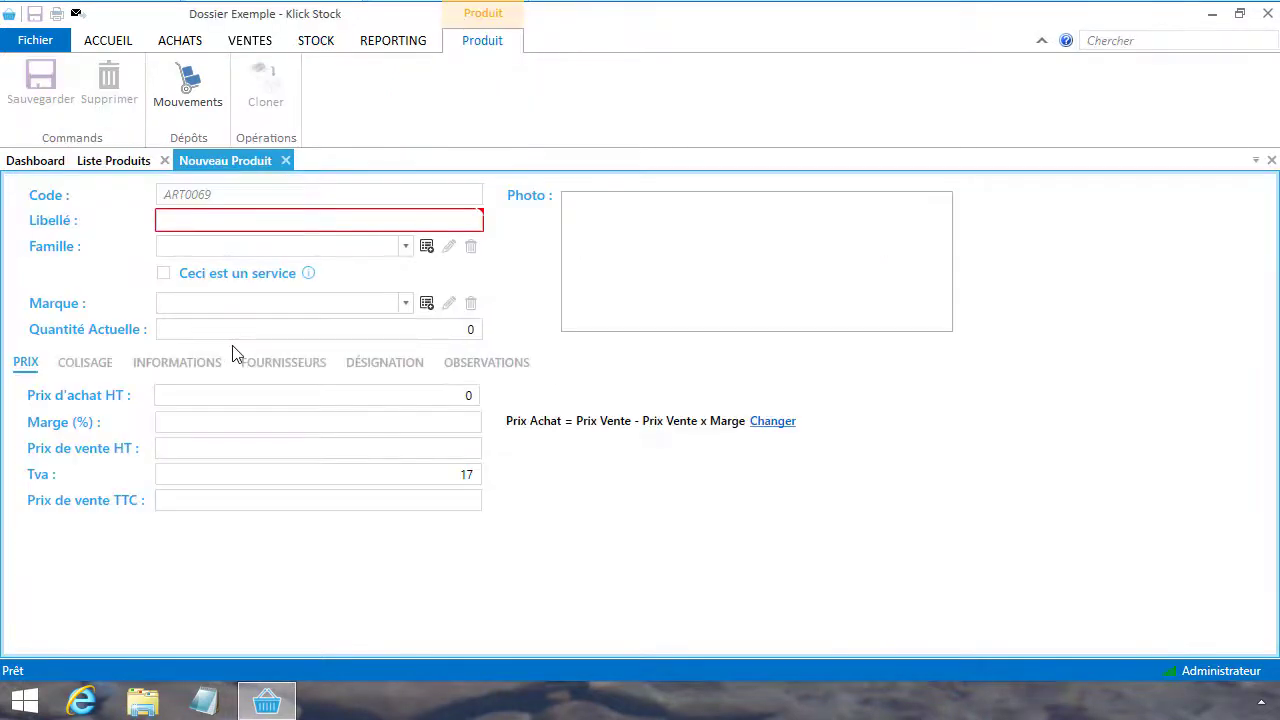
left_click(281, 221)
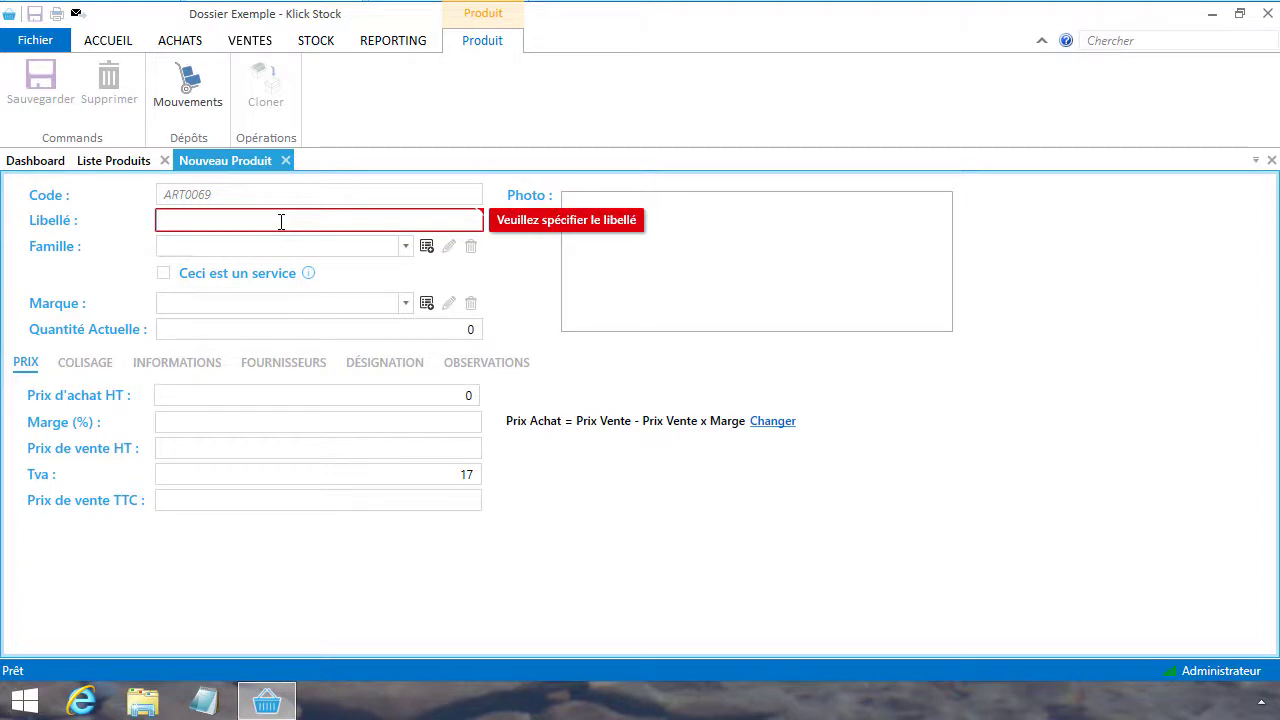
type("Chocola")
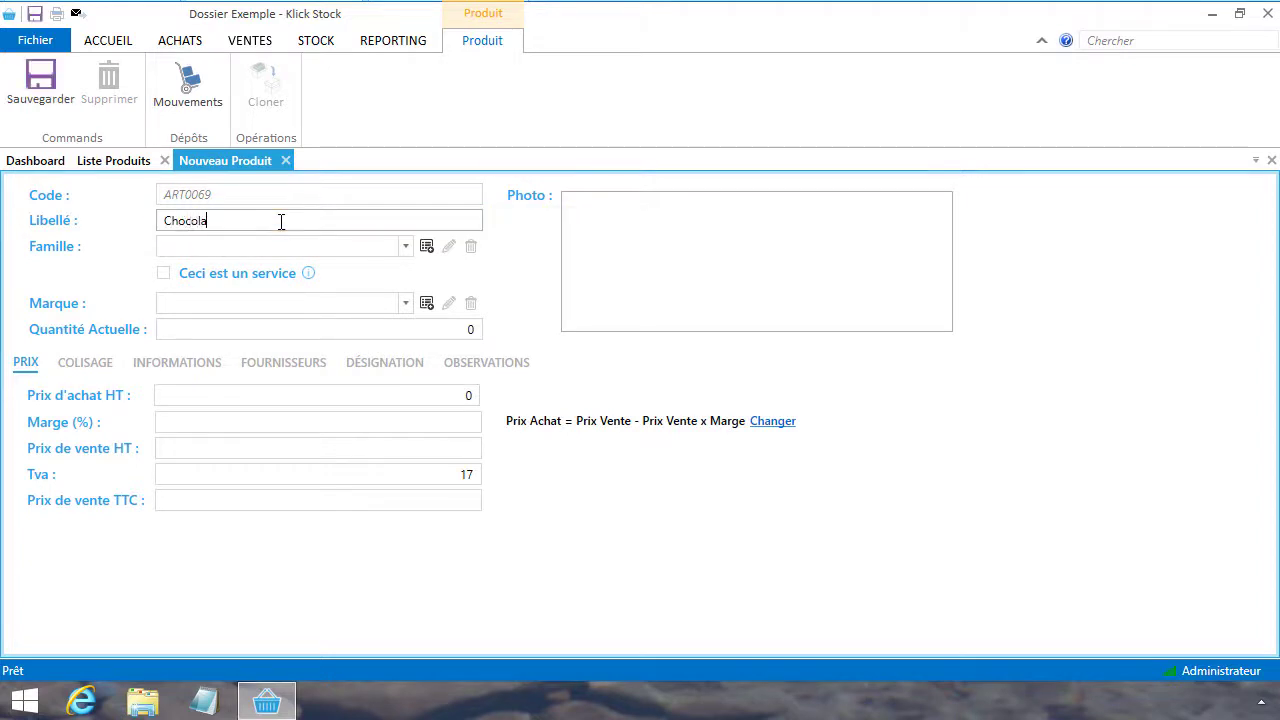
type("t noir 70%")
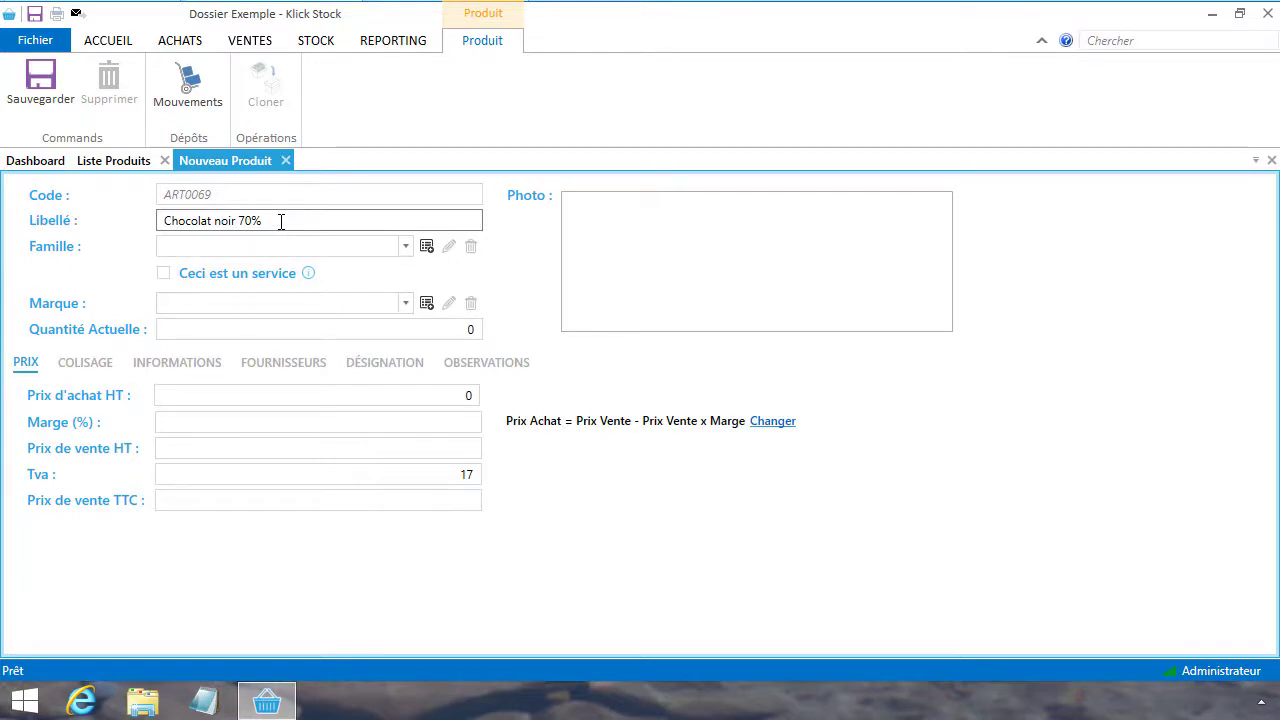
key("Tab")
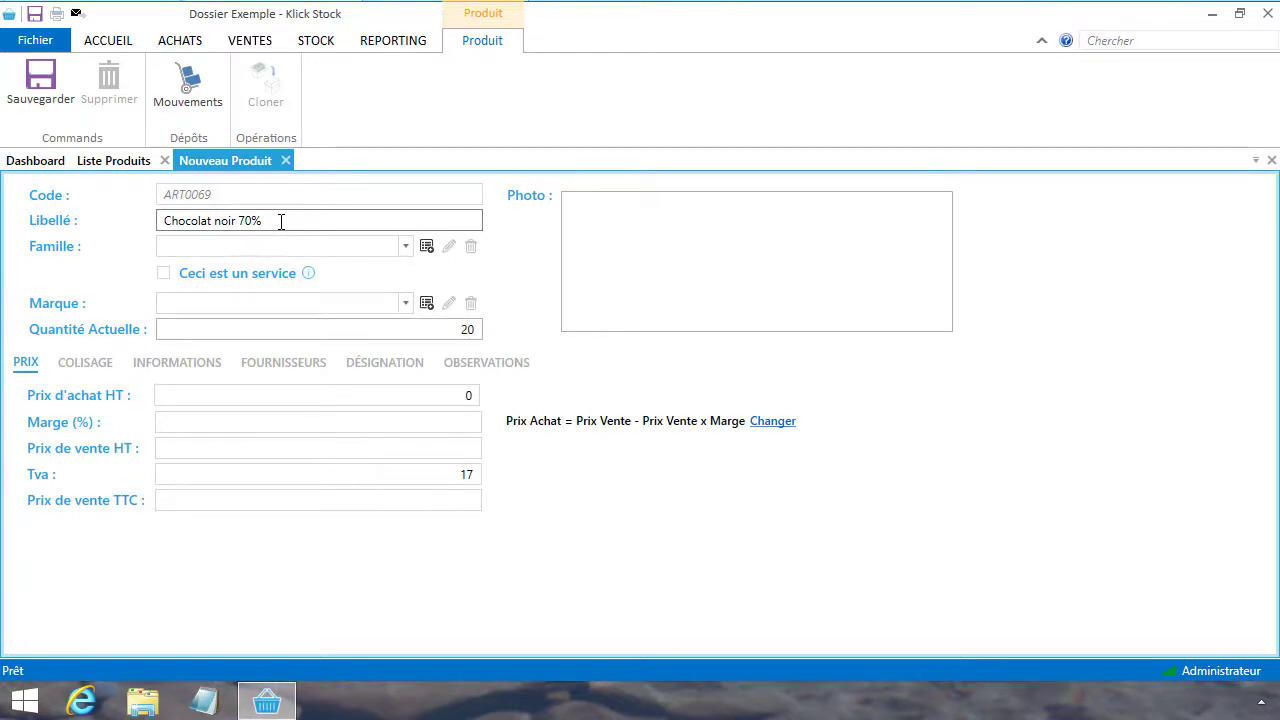
left_click(45, 68)
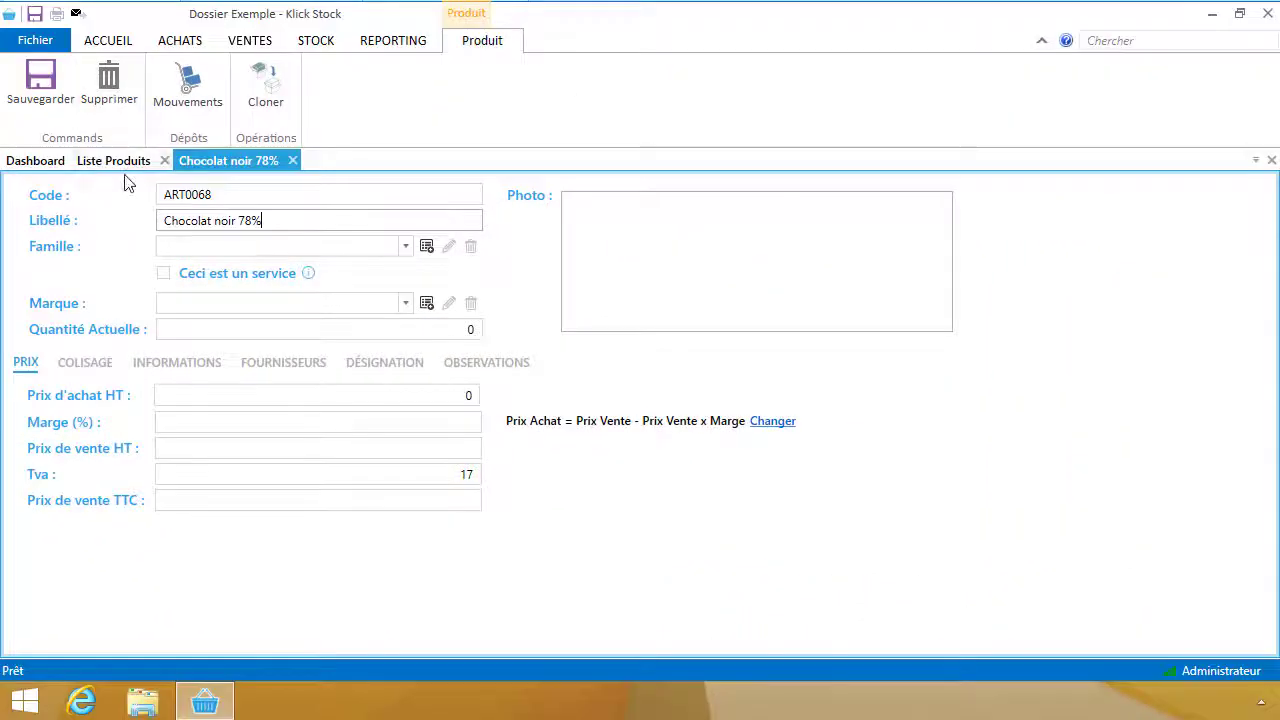
Step: On the second client computer, return to the product list and search it for choco
left_click(128, 162)
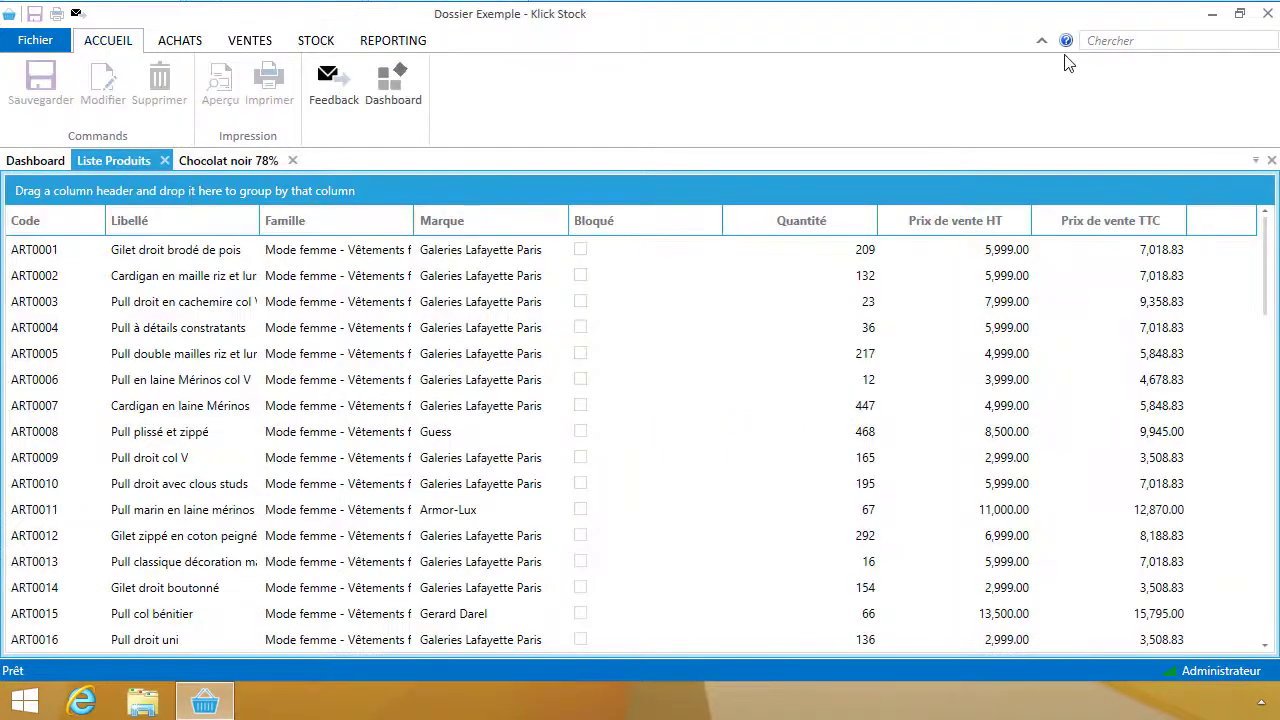
left_click(1104, 41)
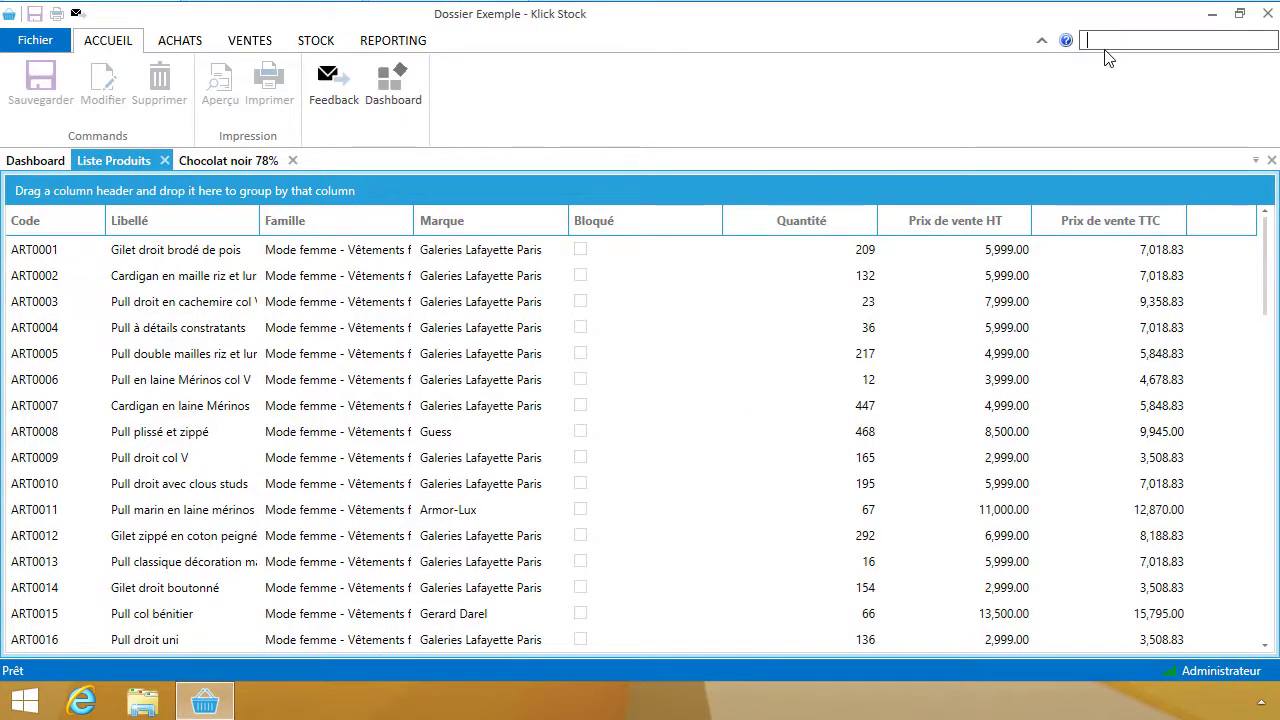
type("coh")
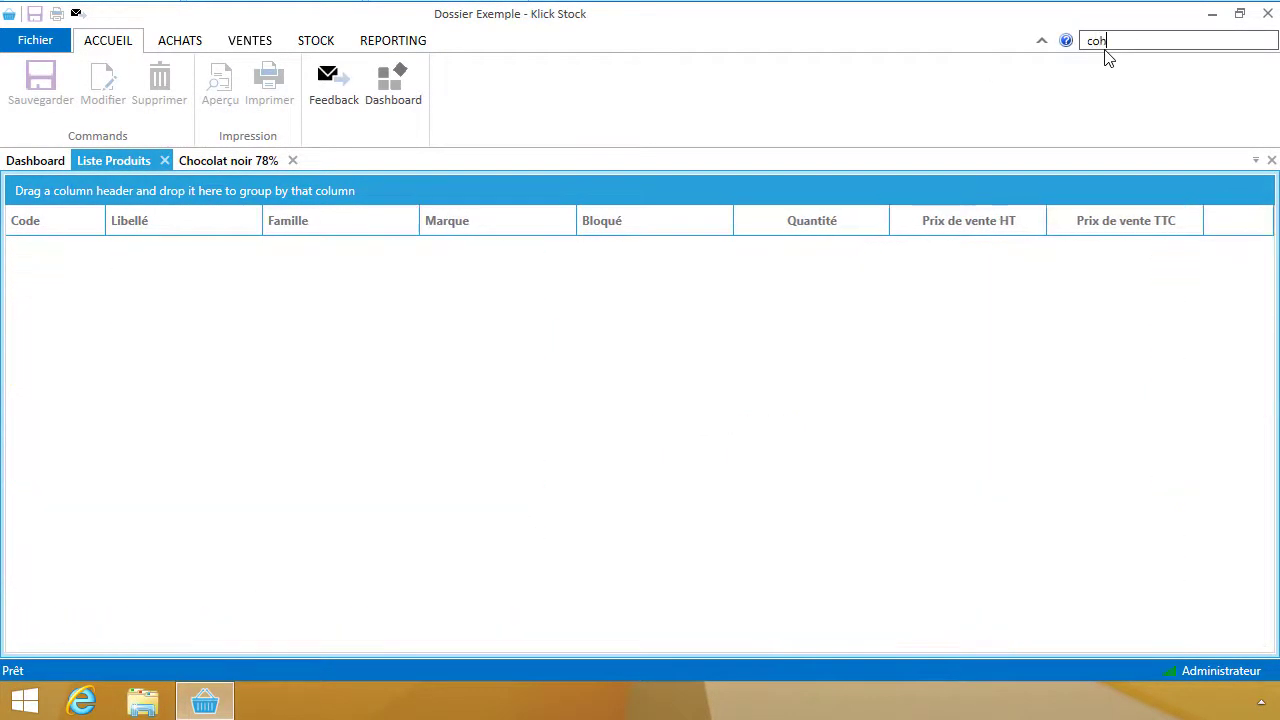
key("BackSpace")
key("BackSpace")
type("hco")
key("BackSpace")
key("BackSpace")
type("oco")
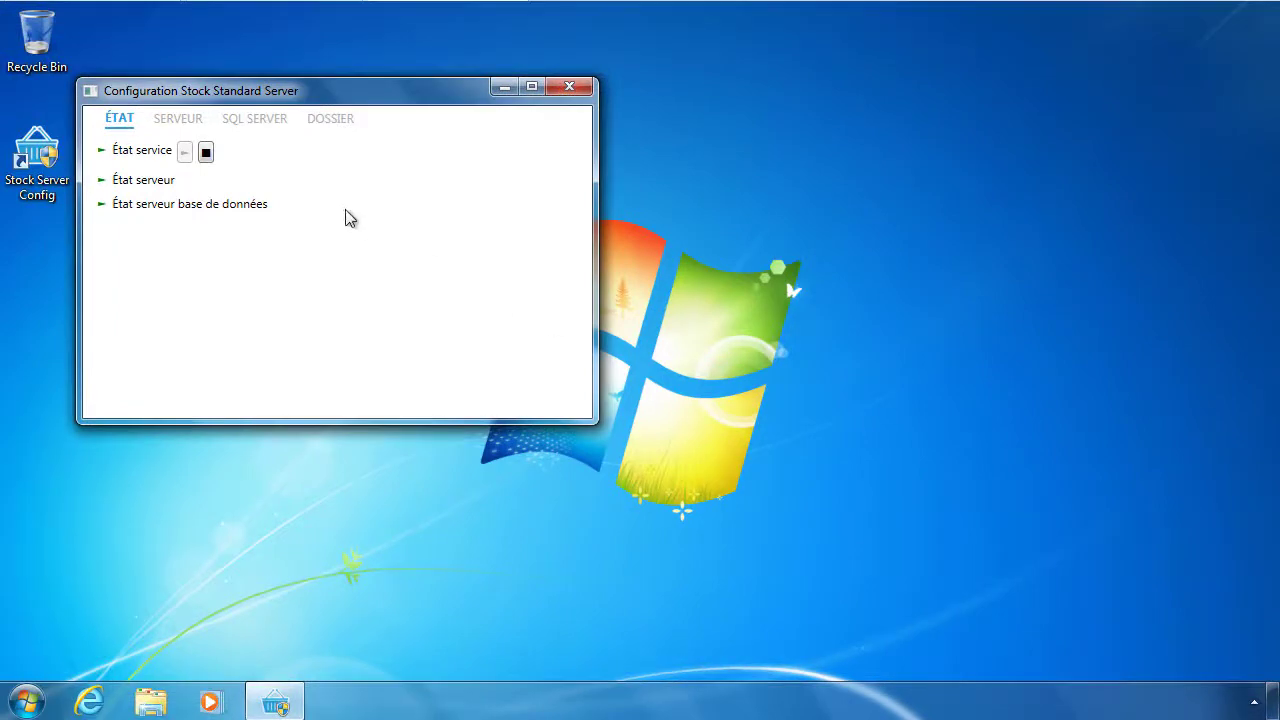
Step: On the server computer, look up the server's network address and port in the Stock Standard Server configuration
left_click(177, 120)
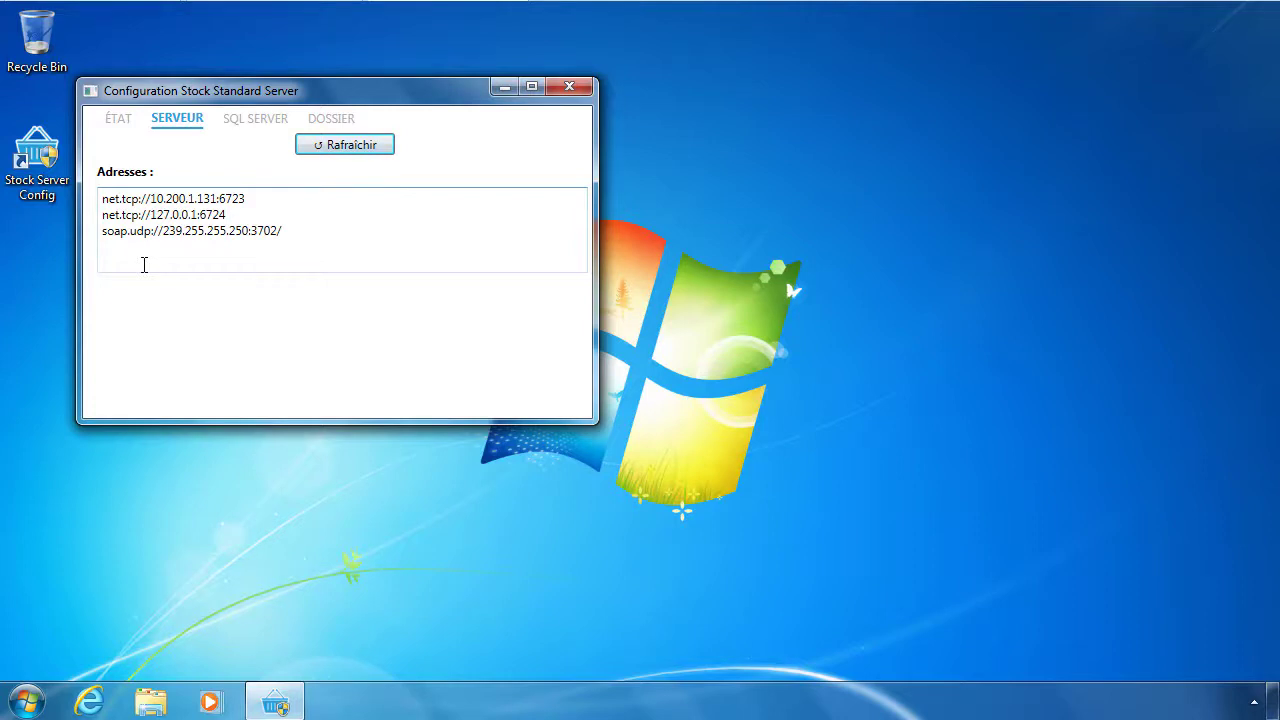
left_click_drag(252, 198, 75, 197)
left_click(279, 196)
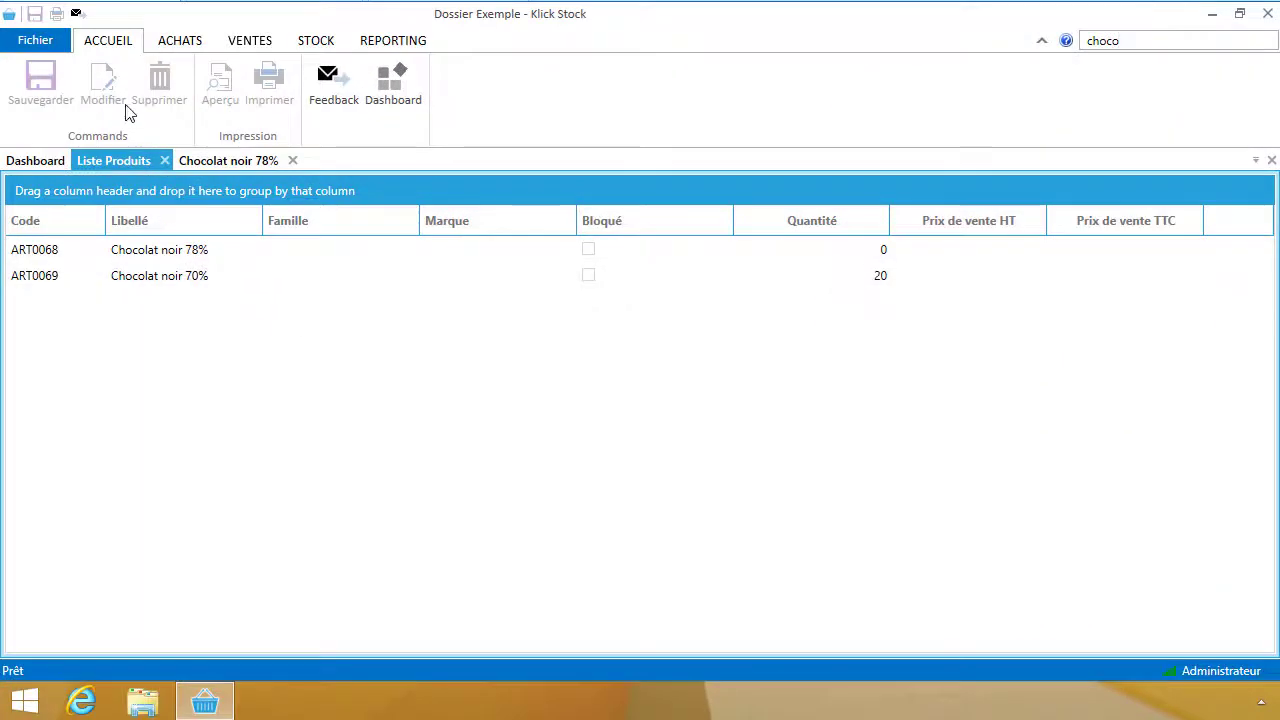
Step: In the second client's Klick Stock configuration, specify the server manually with address 10.200.1.131 and port 6723, and save
left_click(40, 44)
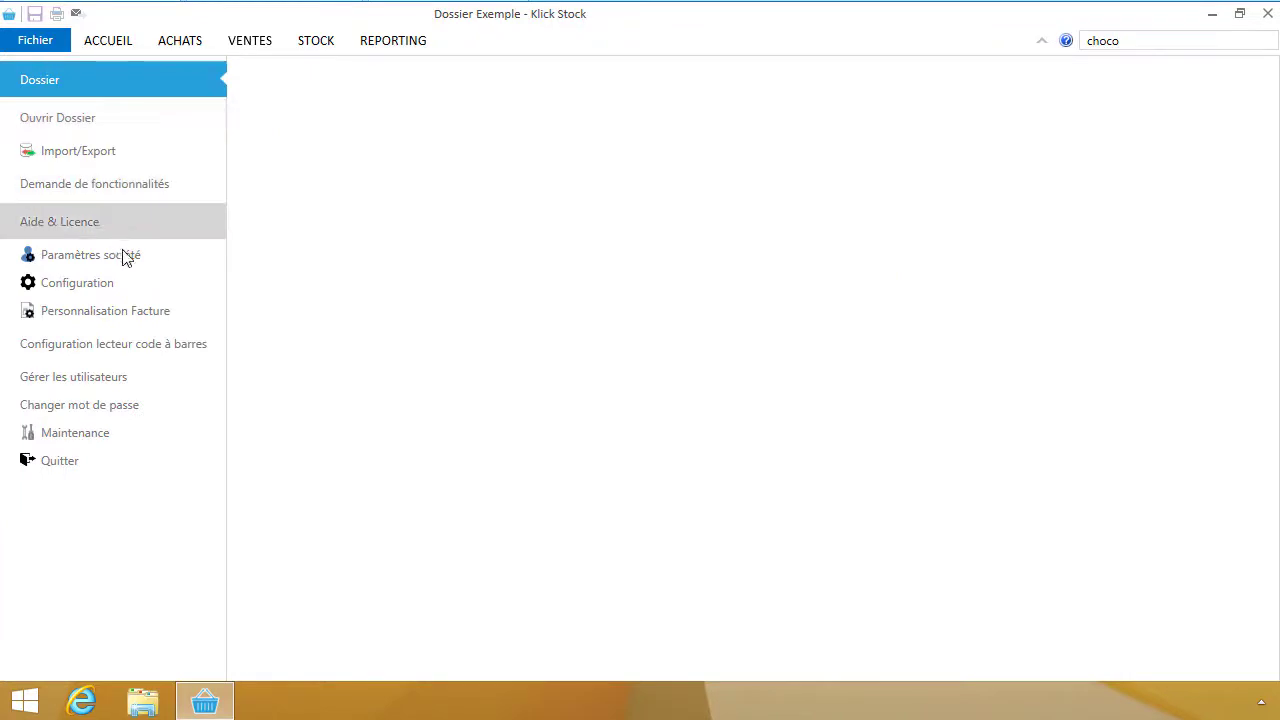
left_click(127, 284)
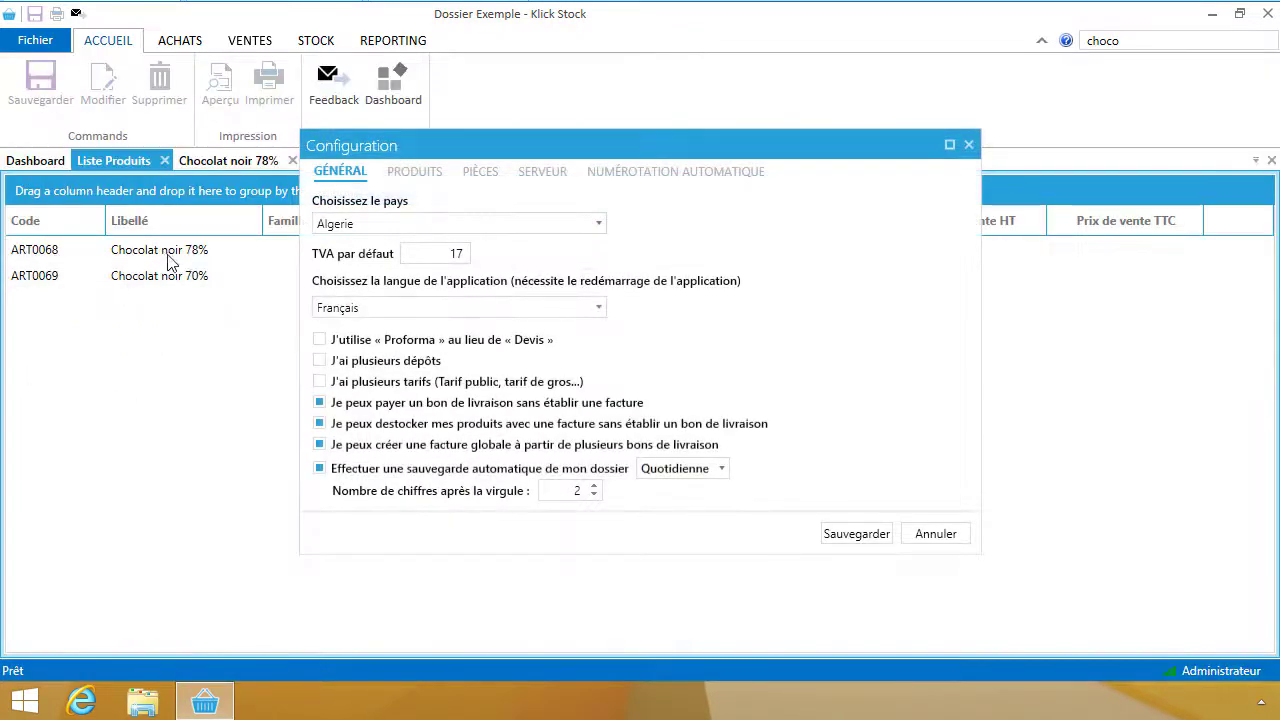
left_click(540, 172)
left_click(447, 228)
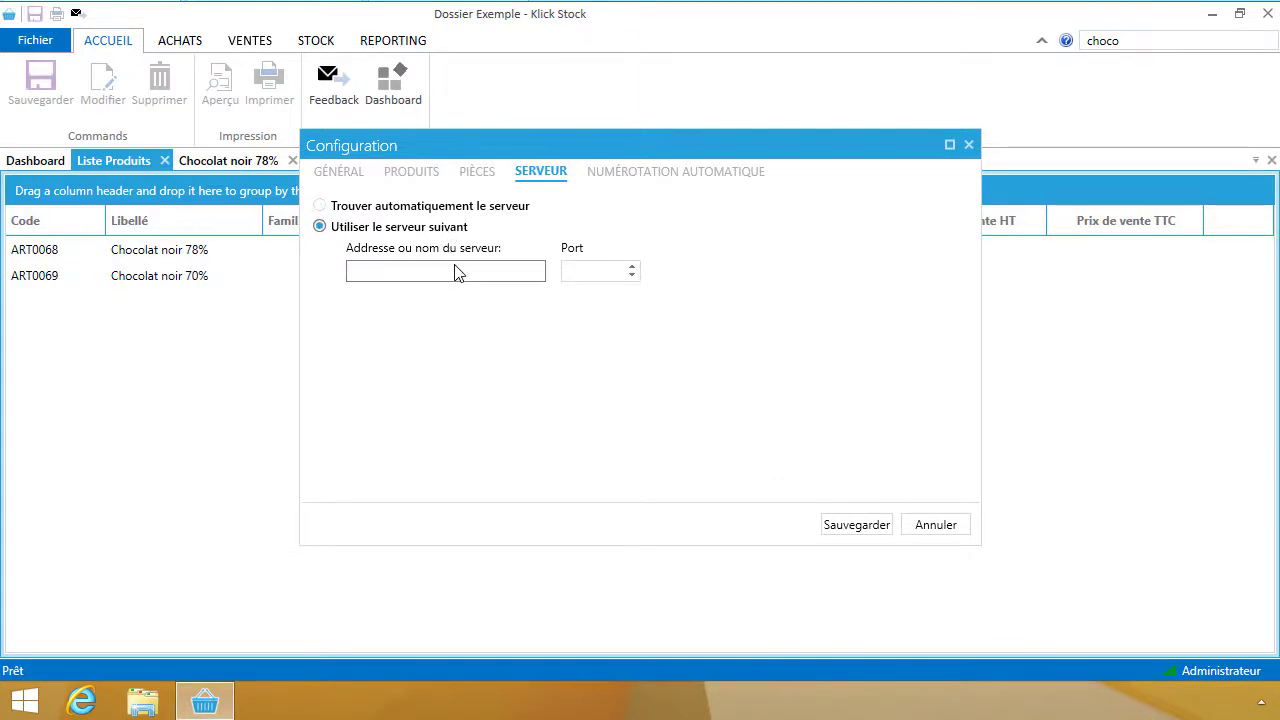
left_click(456, 268)
type("10.200/")
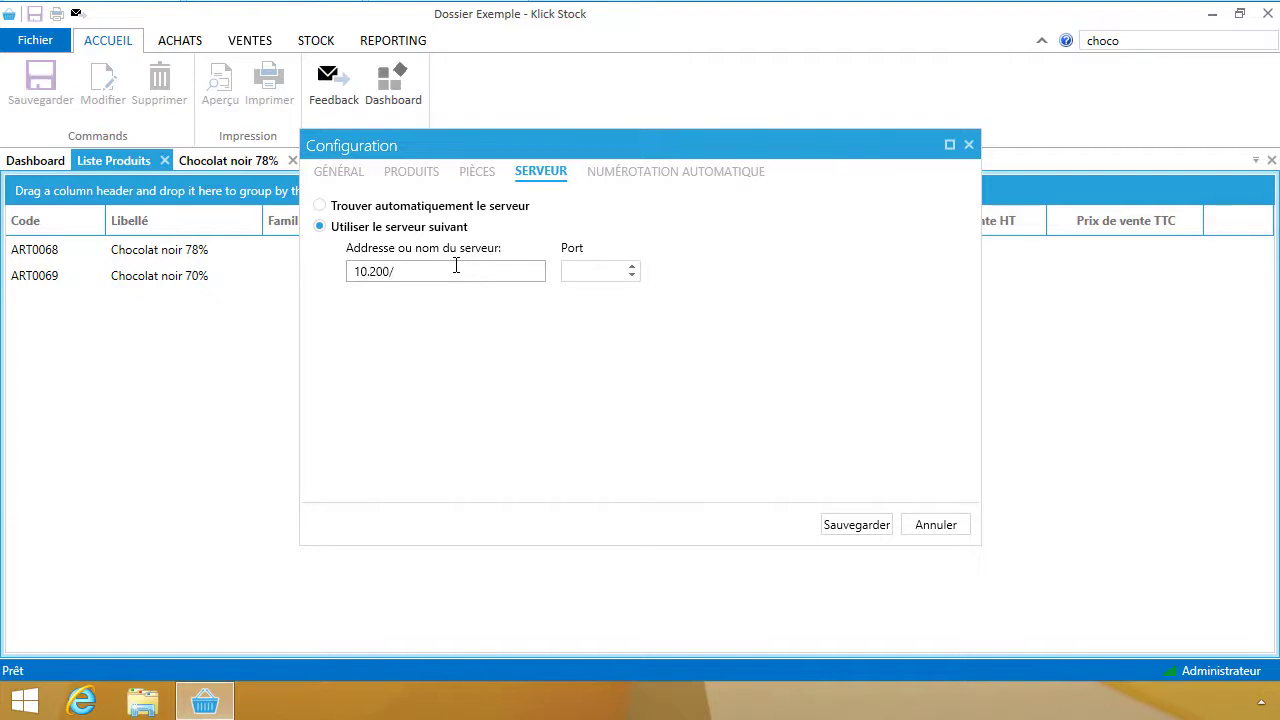
key("BackSpace")
type(".1.131")
left_click(607, 288)
type("6723")
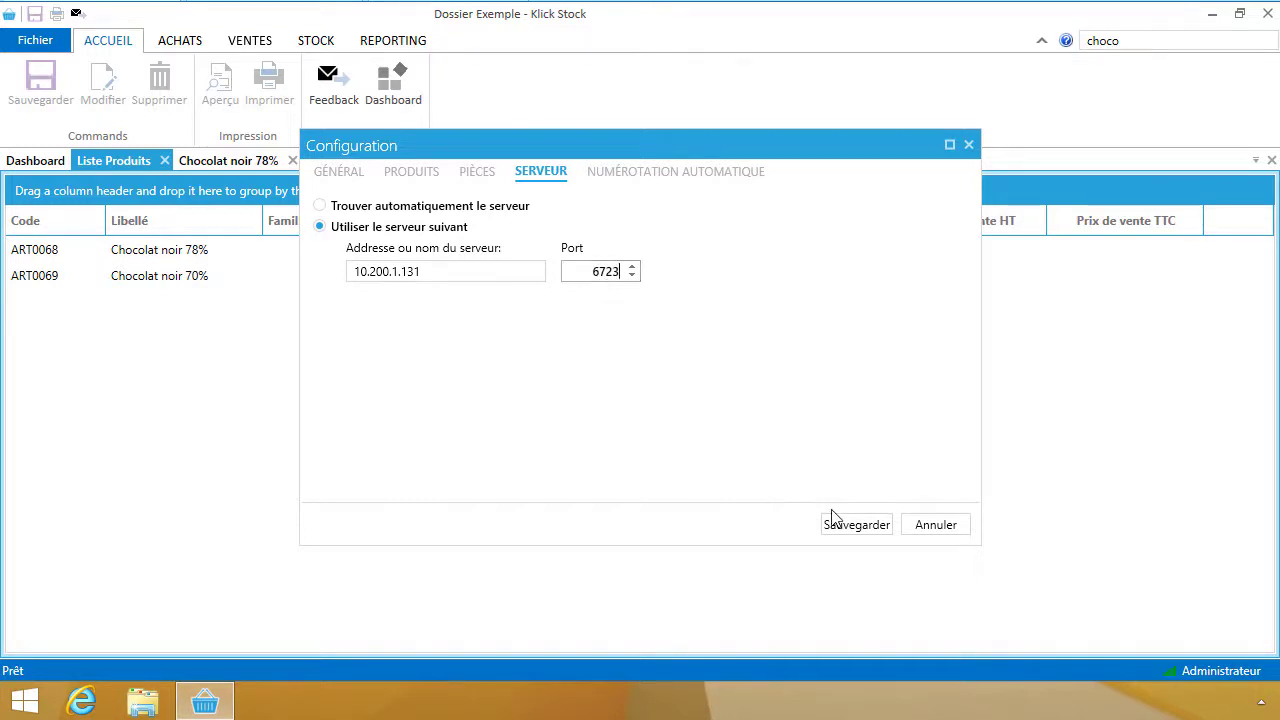
left_click(857, 525)
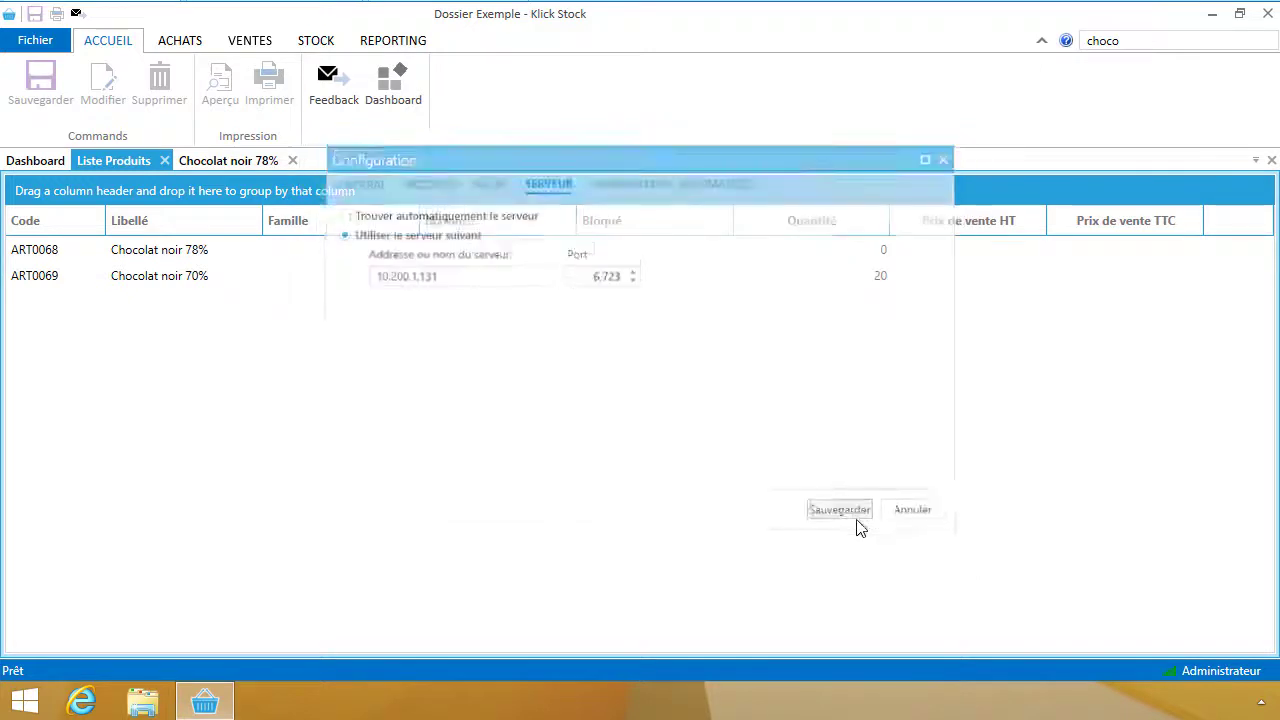
Step: Disconnect the client from the server, then connect to the server again from the folder opening page
left_click(40, 42)
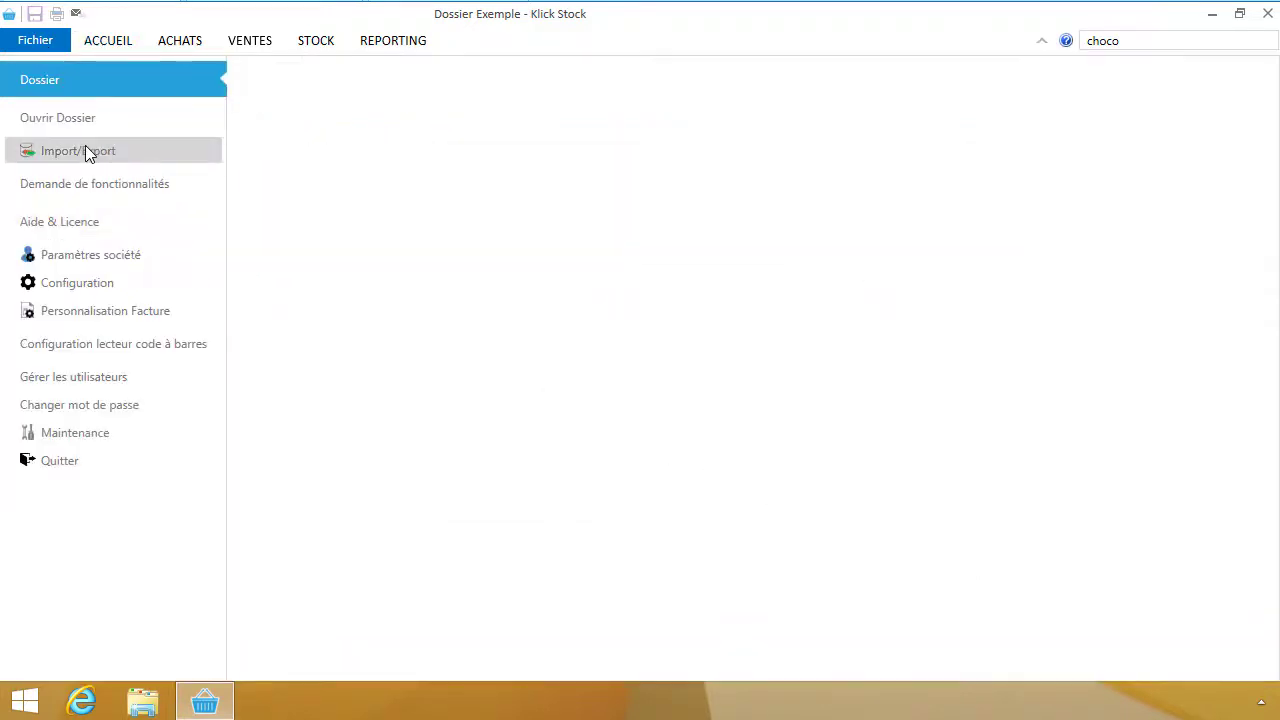
left_click(110, 130)
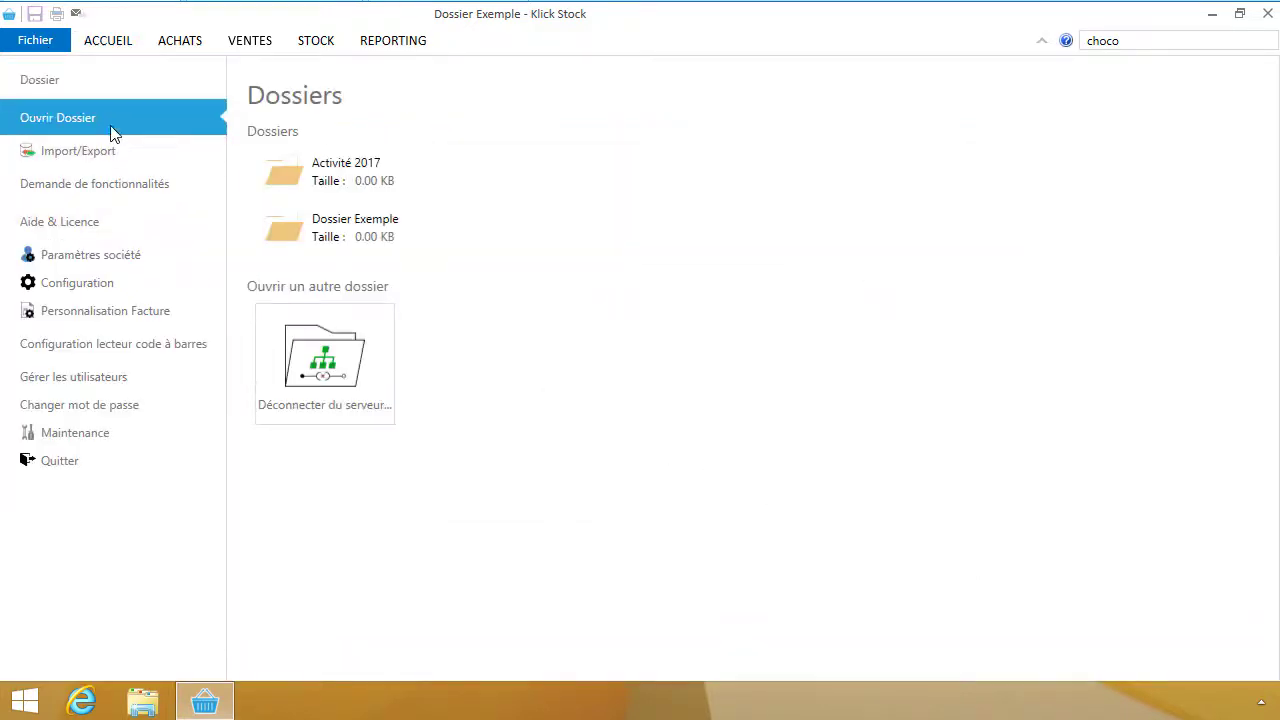
left_click(296, 362)
left_click(35, 40)
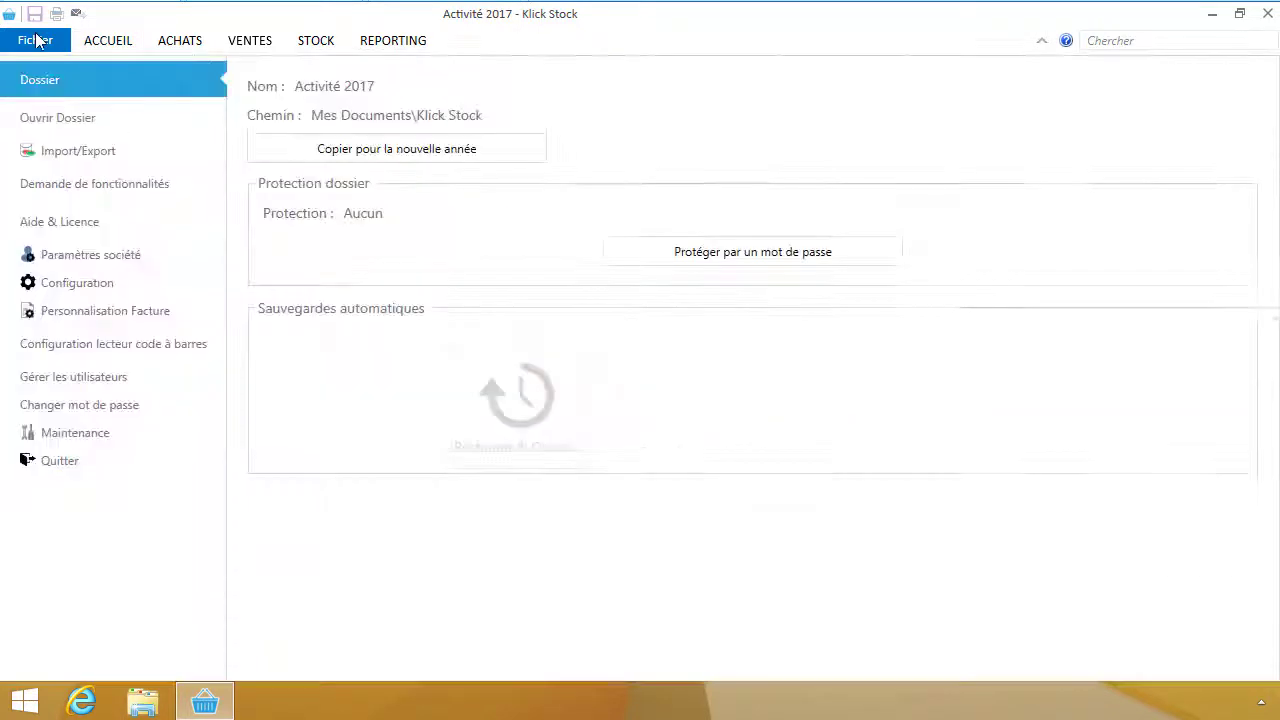
left_click(85, 120)
left_click(488, 335)
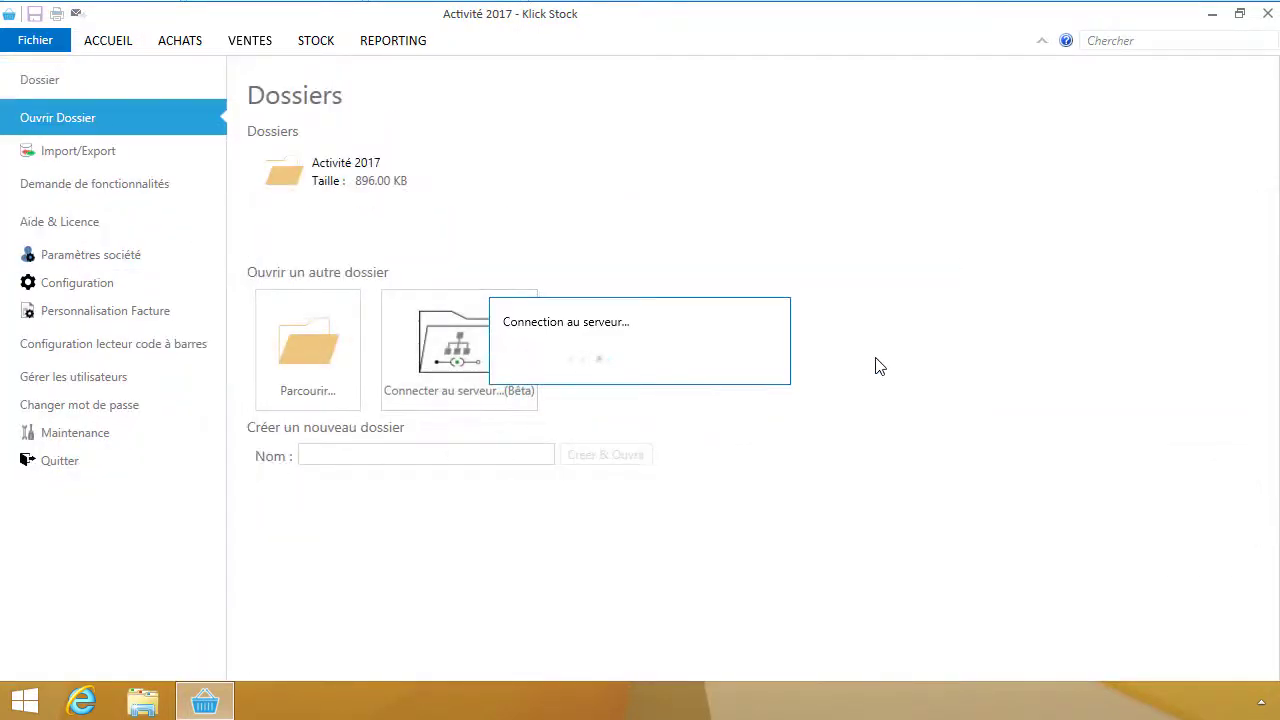